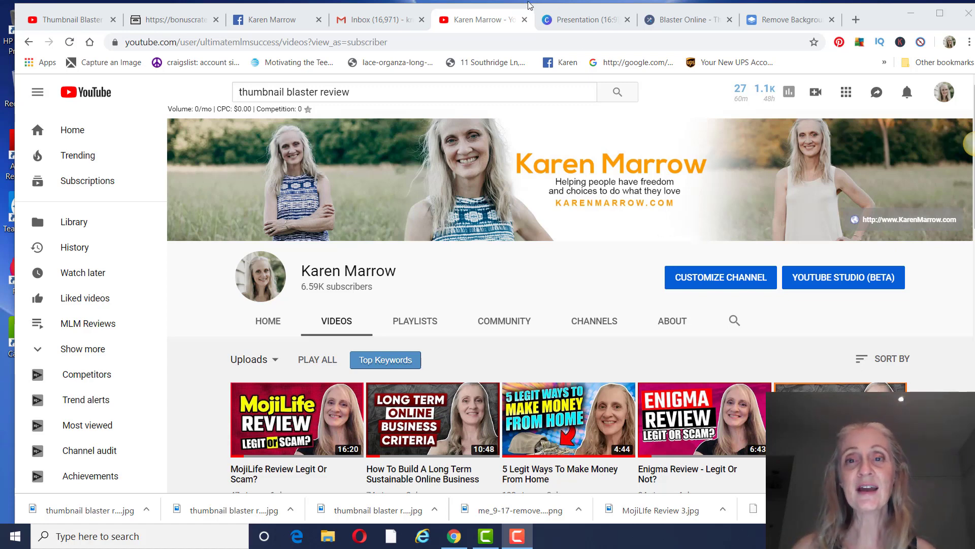
- Bring up the Thumbnail Blaster Review deck in Canva and scroll through to the page 4 COST slide
{"action": "left_click", "coordinate": [568, 30]}
{"action": "left_click", "coordinate": [565, 28]}
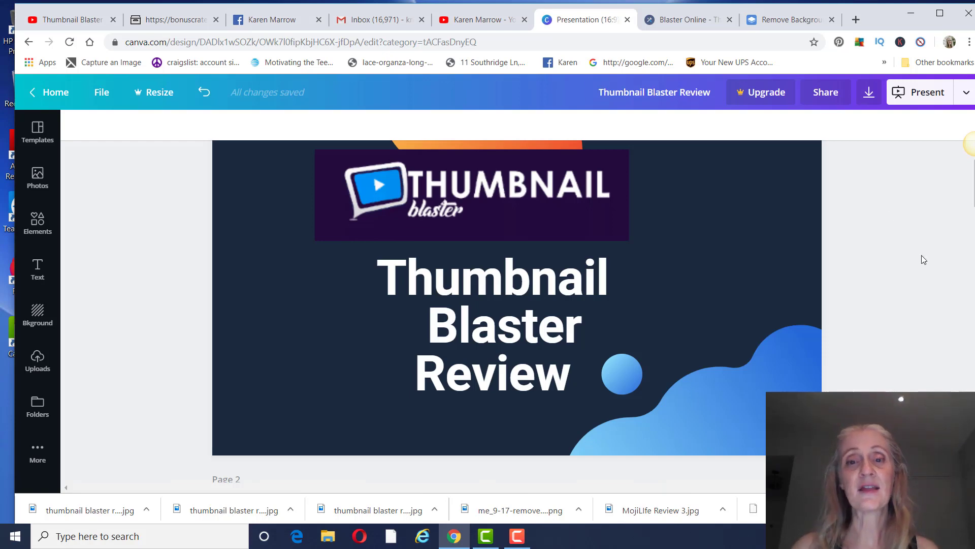
{"action": "scroll", "coordinate": [923, 258], "scroll_direction": "down", "scroll_amount": 5}
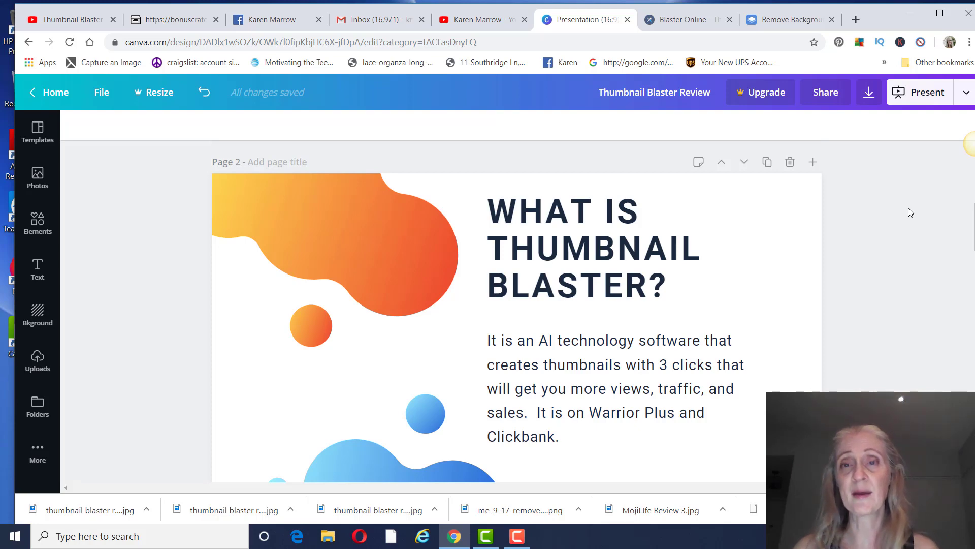
{"action": "scroll", "coordinate": [896, 233], "scroll_direction": "down", "scroll_amount": 5}
{"action": "scroll", "coordinate": [895, 238], "scroll_direction": "down", "scroll_amount": 2}
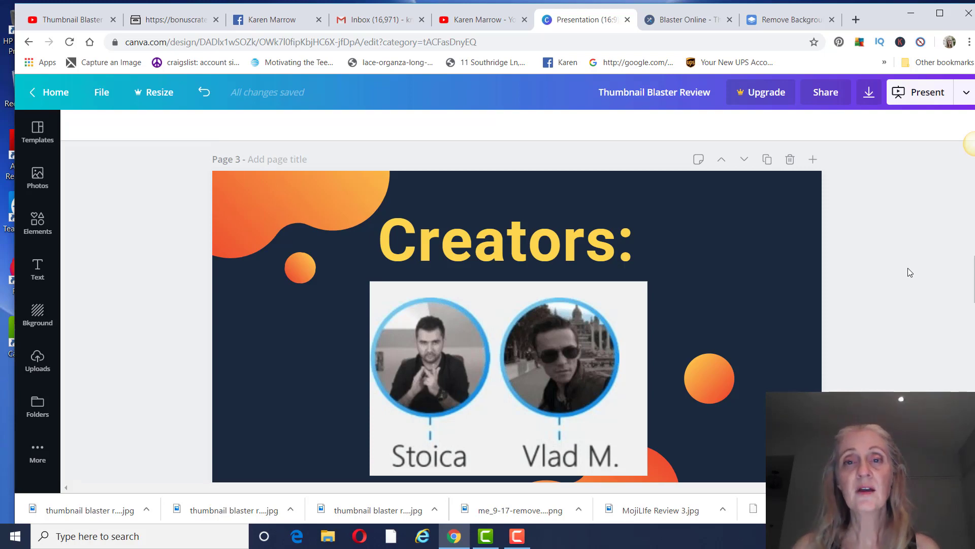
{"action": "scroll", "coordinate": [908, 272], "scroll_direction": "down", "scroll_amount": 6}
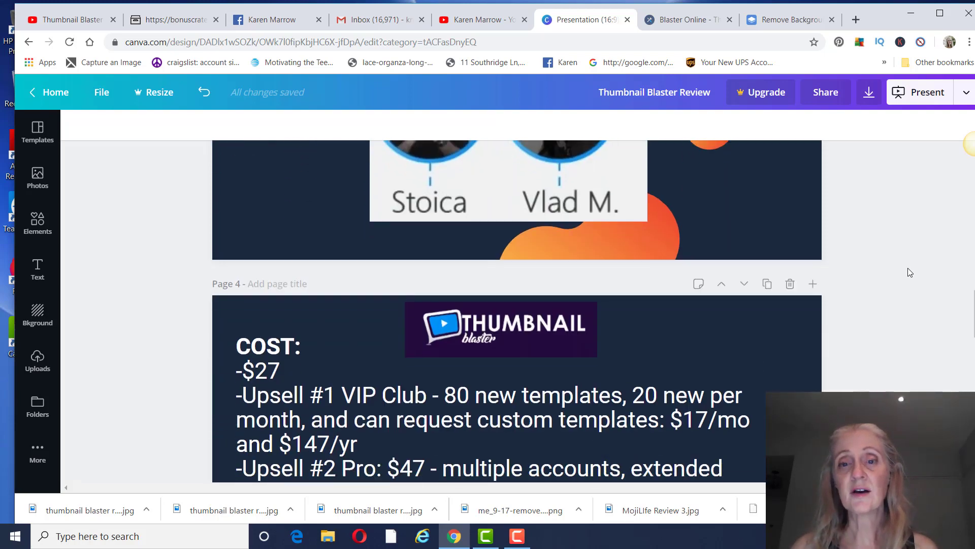
{"action": "scroll", "coordinate": [910, 272], "scroll_direction": "down", "scroll_amount": 1}
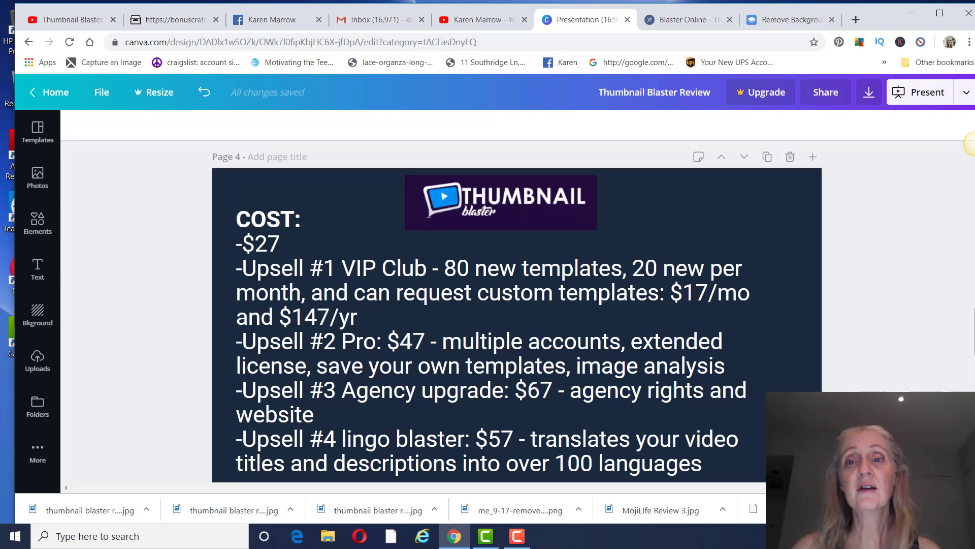
- Visit Blaster Online's YouTube Accounts page, dismiss its training video, and return to Thumbnail Creator
{"action": "left_click", "coordinate": [683, 23]}
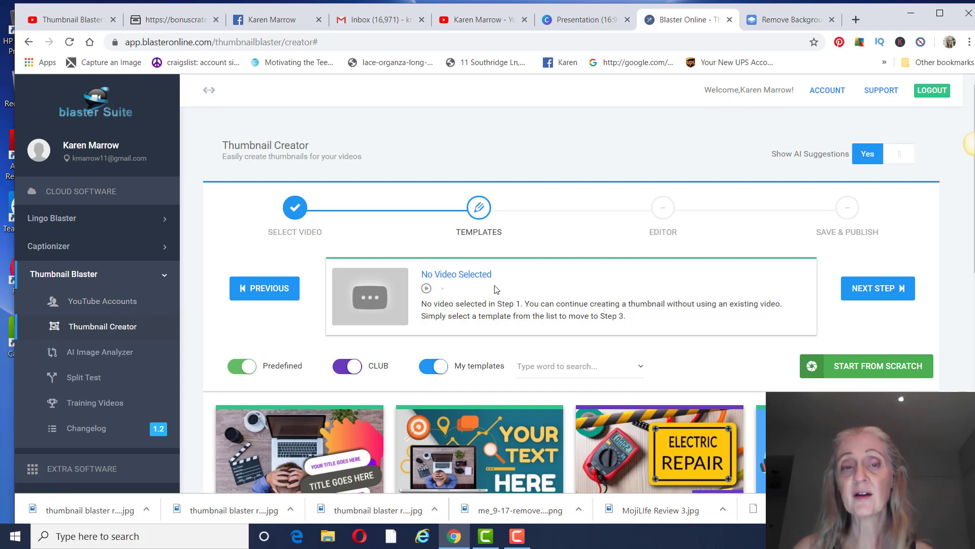
{"action": "left_click", "coordinate": [171, 312]}
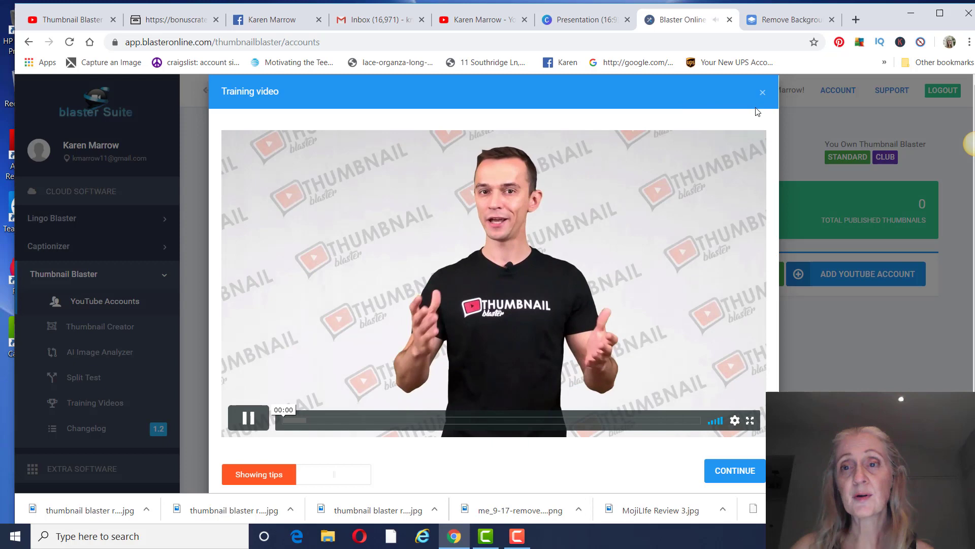
{"action": "left_click", "coordinate": [762, 92]}
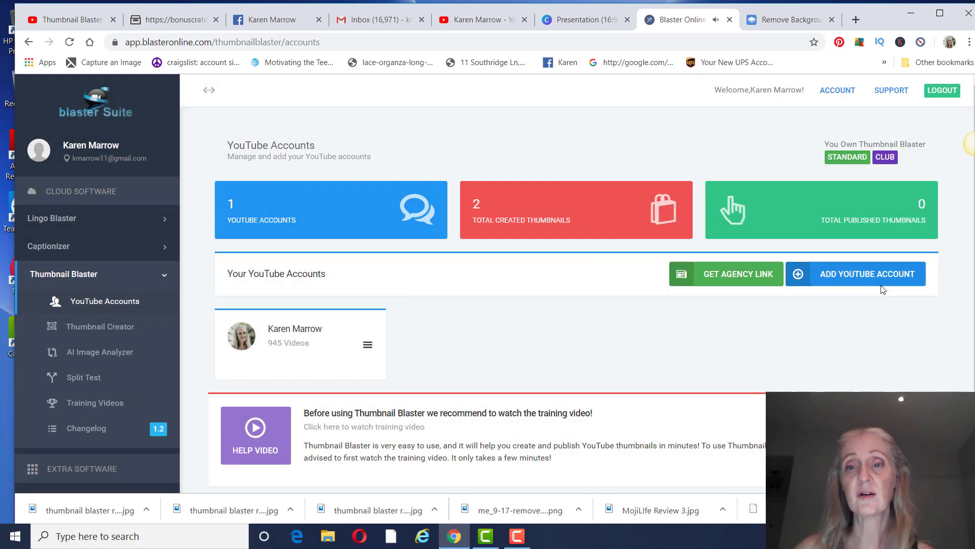
{"action": "scroll", "coordinate": [892, 297], "scroll_direction": "down", "scroll_amount": 2}
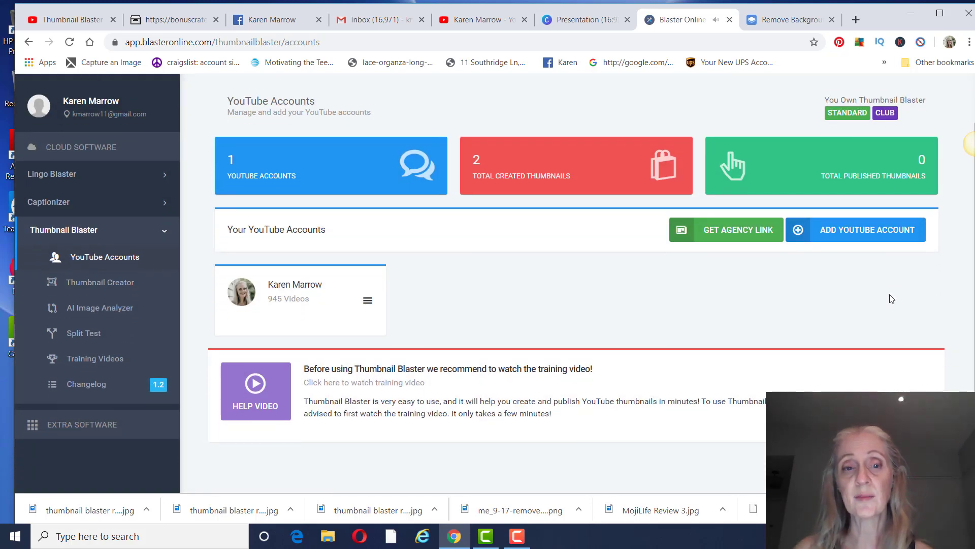
{"action": "left_click", "coordinate": [97, 283]}
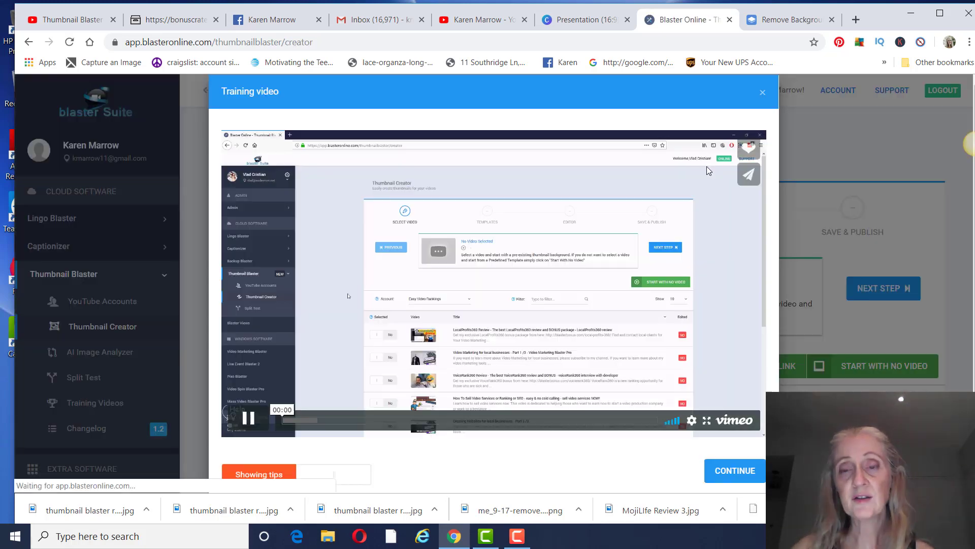
- Dismiss the training videos and start a thumbnail with no video
{"action": "left_click", "coordinate": [763, 92]}
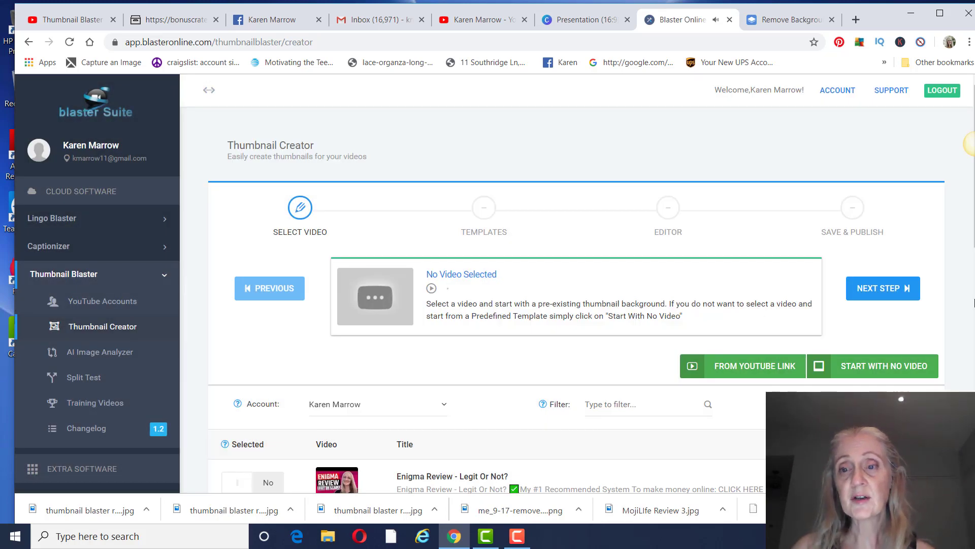
{"action": "scroll", "coordinate": [973, 303], "scroll_direction": "down", "scroll_amount": 1}
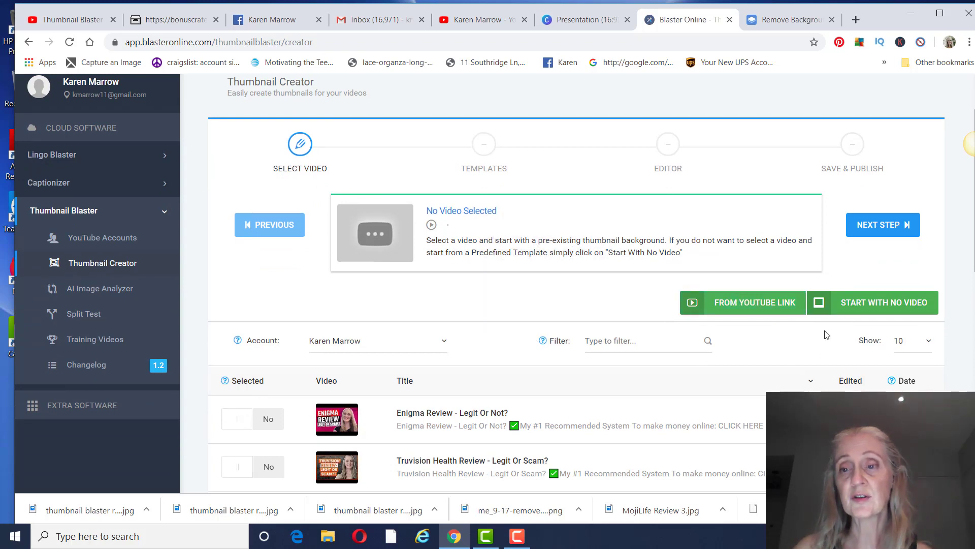
{"action": "left_click", "coordinate": [868, 307]}
{"action": "left_click", "coordinate": [805, 225]}
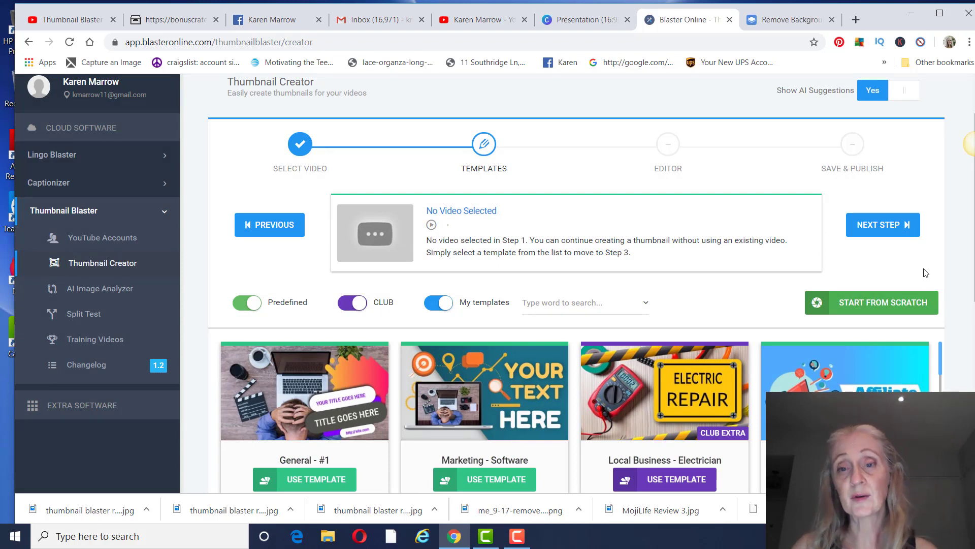
- Filter the templates to General and use the General #6 template
{"action": "scroll", "coordinate": [926, 272], "scroll_direction": "down", "scroll_amount": 4}
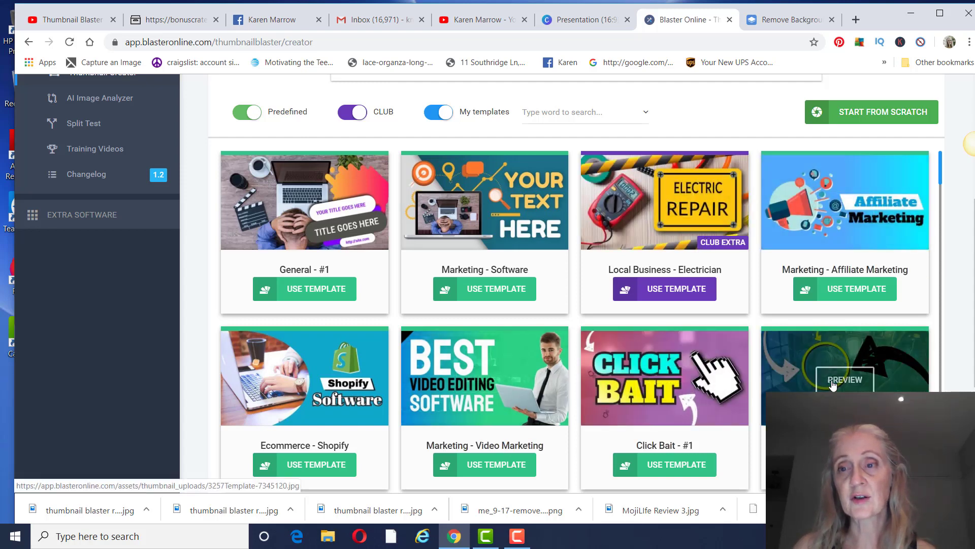
{"action": "left_click", "coordinate": [646, 117]}
{"action": "left_click", "coordinate": [604, 181]}
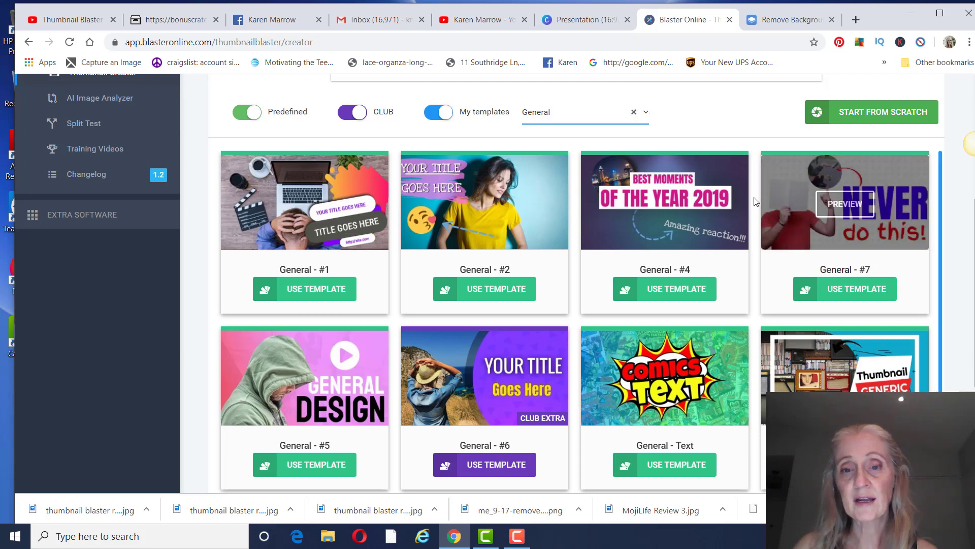
{"action": "scroll", "coordinate": [726, 224], "scroll_direction": "down", "scroll_amount": 2}
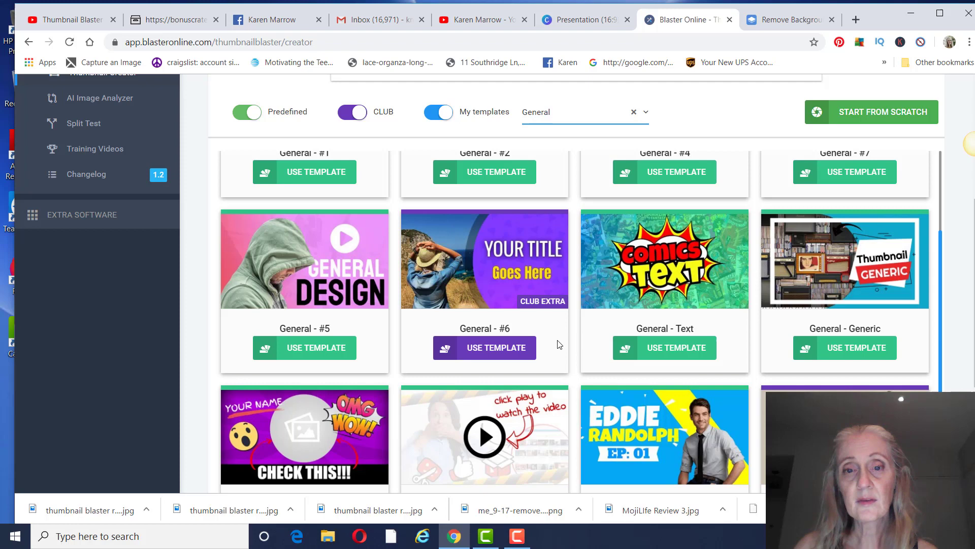
{"action": "left_click", "coordinate": [505, 350]}
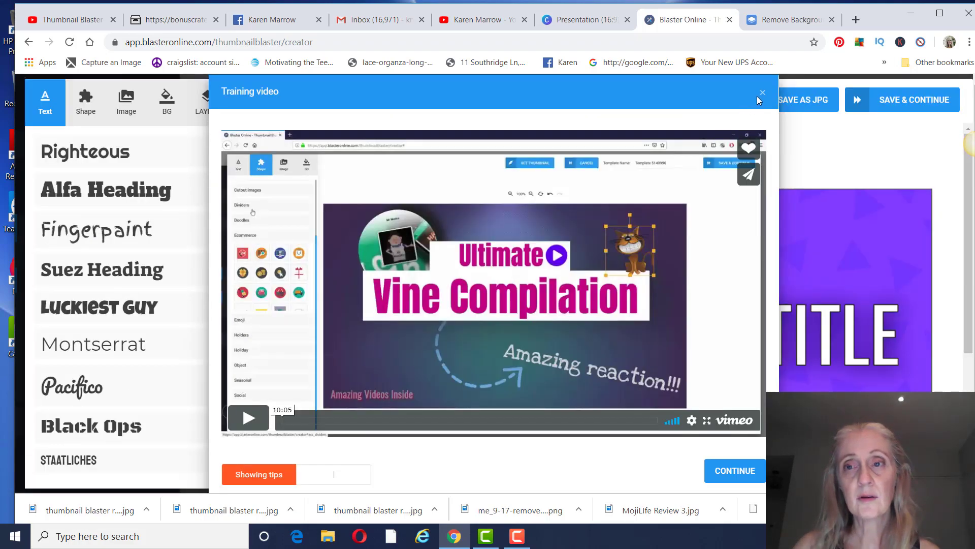
- Dismiss the training video and add the presenter photo from My Images to the thumbnail
{"action": "left_click", "coordinate": [762, 95]}
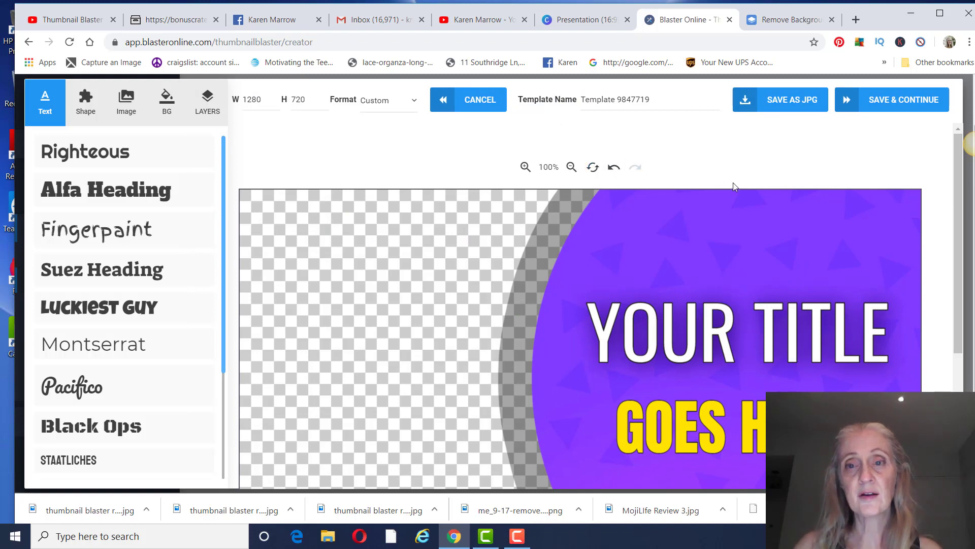
{"action": "scroll", "coordinate": [849, 274], "scroll_direction": "down", "scroll_amount": 2}
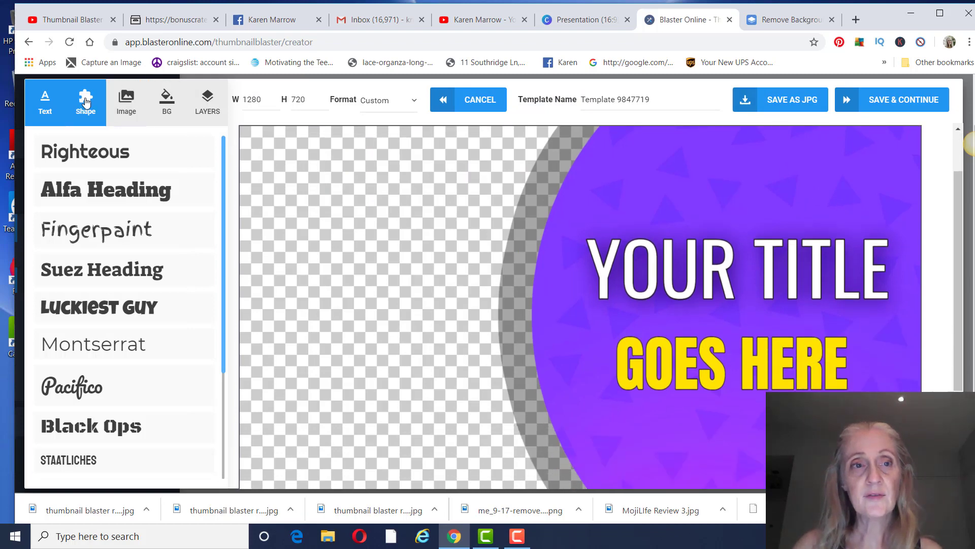
{"action": "left_click", "coordinate": [117, 105]}
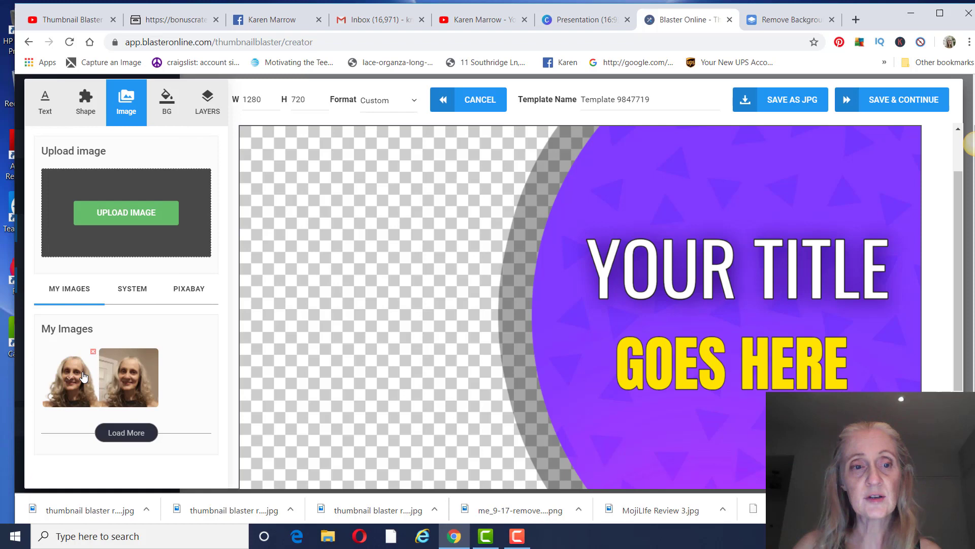
{"action": "left_click", "coordinate": [82, 376]}
- Enlarge and reposition the photo to X -41, Y -58, filling the template's left side
{"action": "left_click_drag", "start_coordinate": [326, 342], "coordinate": [352, 381]}
{"action": "left_click_drag", "start_coordinate": [508, 384], "coordinate": [575, 451]}
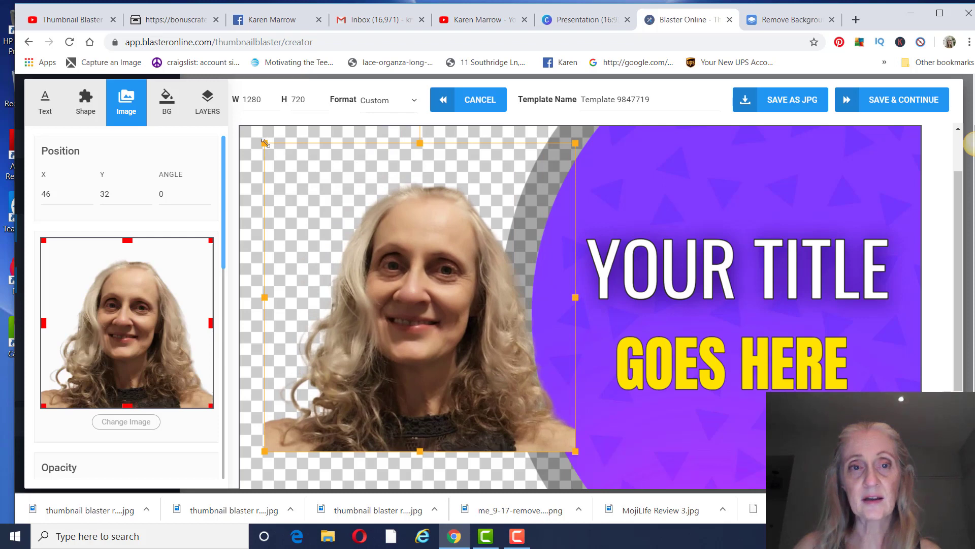
{"action": "left_click_drag", "start_coordinate": [264, 142], "coordinate": [217, 97]}
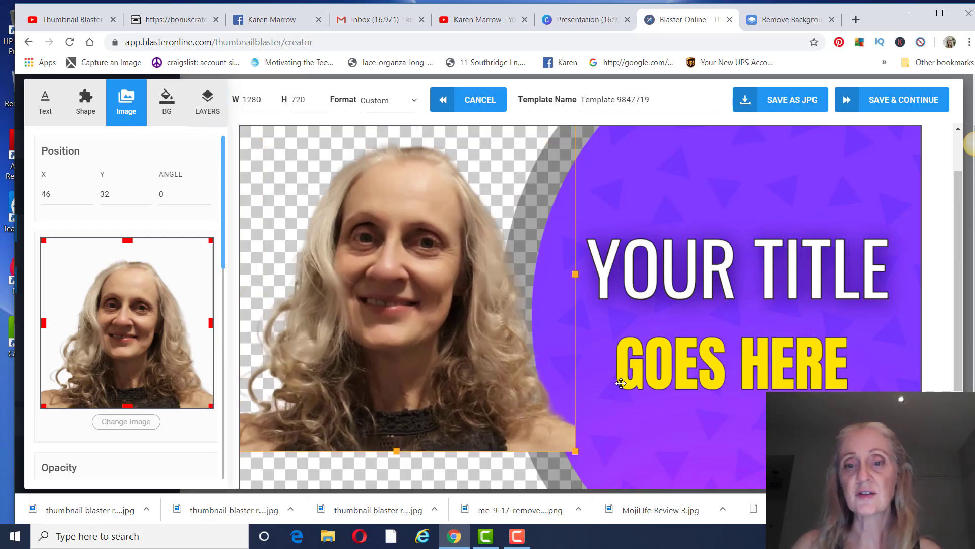
{"action": "left_click_drag", "start_coordinate": [397, 450], "coordinate": [397, 481]}
{"action": "left_click_drag", "start_coordinate": [506, 339], "coordinate": [459, 290]}
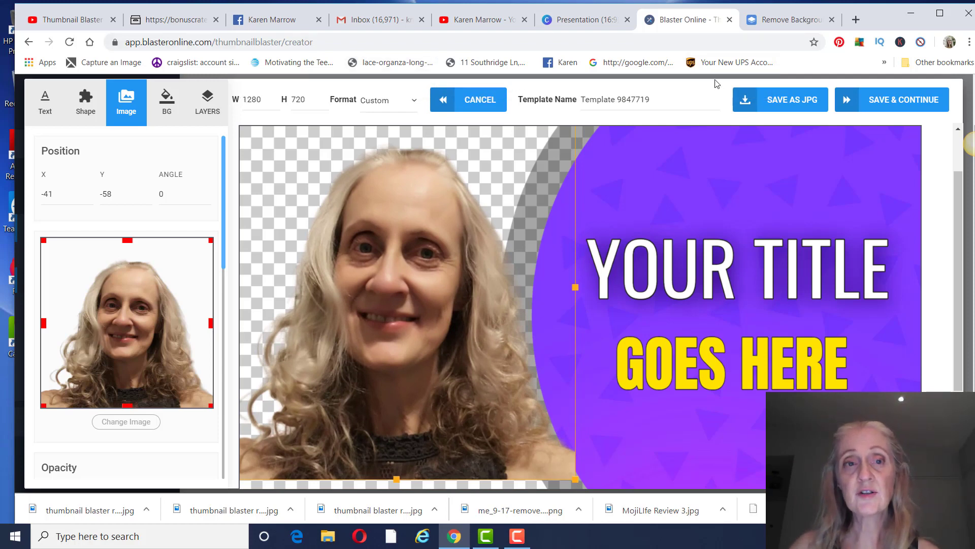
- Upload me_9-17.png to remove.bg to strip its background, then return to Blaster Online
{"action": "left_click", "coordinate": [790, 20]}
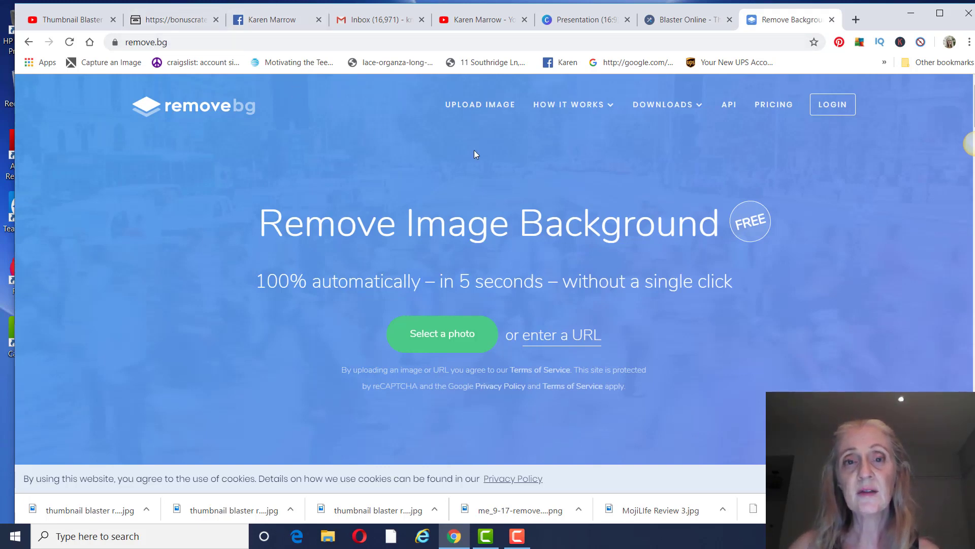
{"action": "left_click", "coordinate": [469, 336]}
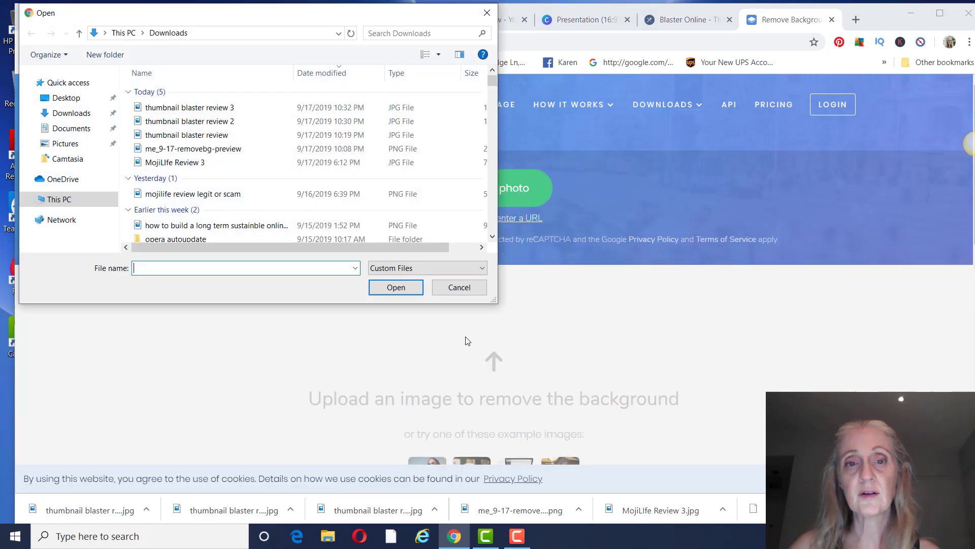
{"action": "left_click", "coordinate": [354, 267]}
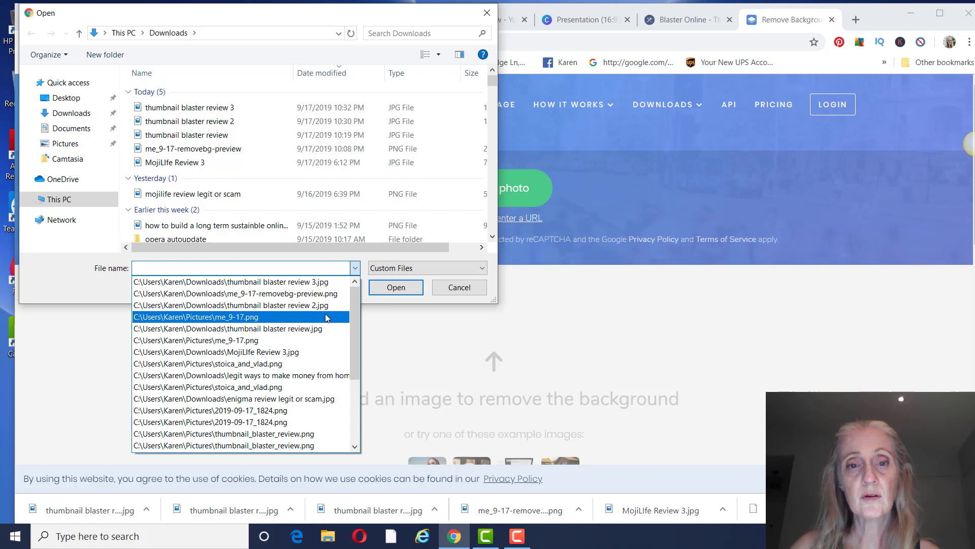
{"action": "left_click", "coordinate": [285, 316]}
{"action": "left_click", "coordinate": [397, 287]}
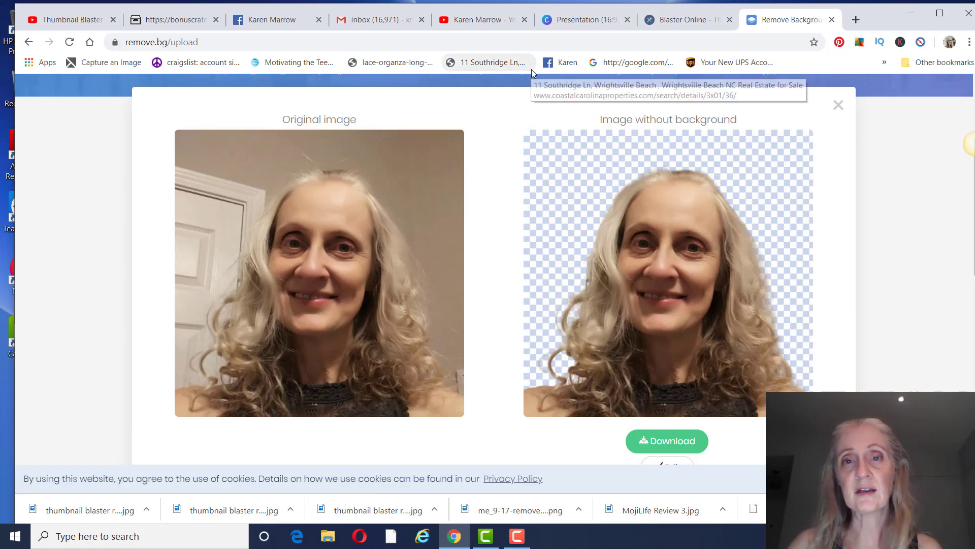
{"action": "left_click", "coordinate": [685, 19]}
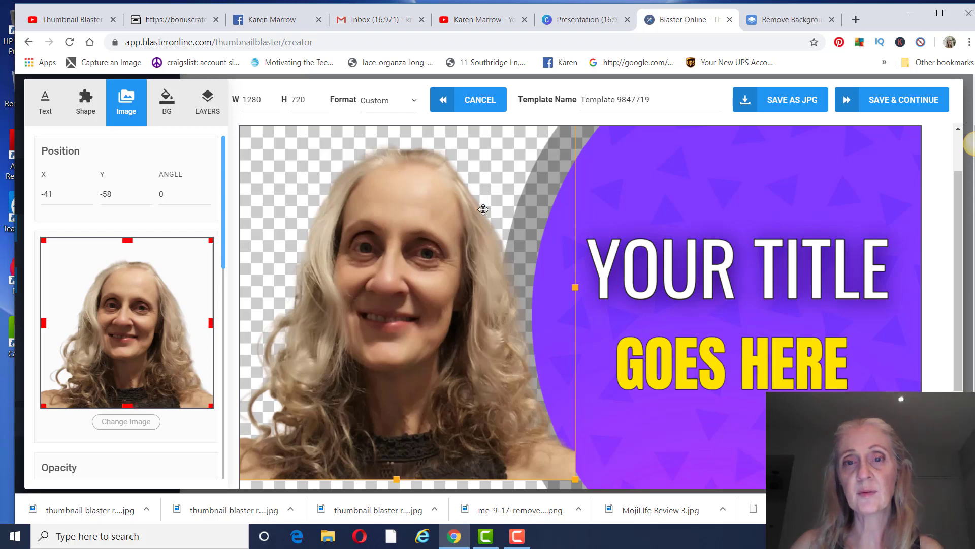
- Browse the text fonts and arrow shapes, adding a small arrow to the canvas
{"action": "left_click", "coordinate": [57, 122]}
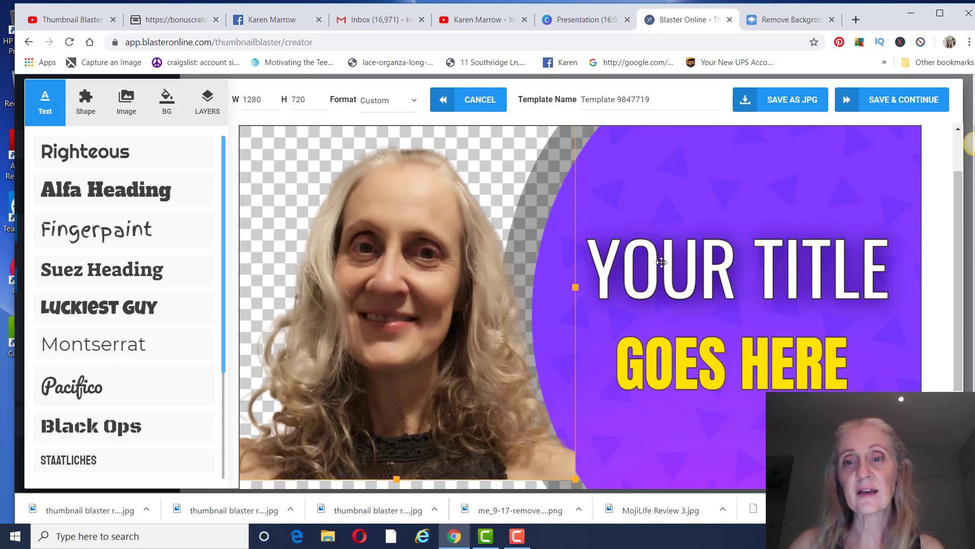
{"action": "left_click", "coordinate": [97, 117]}
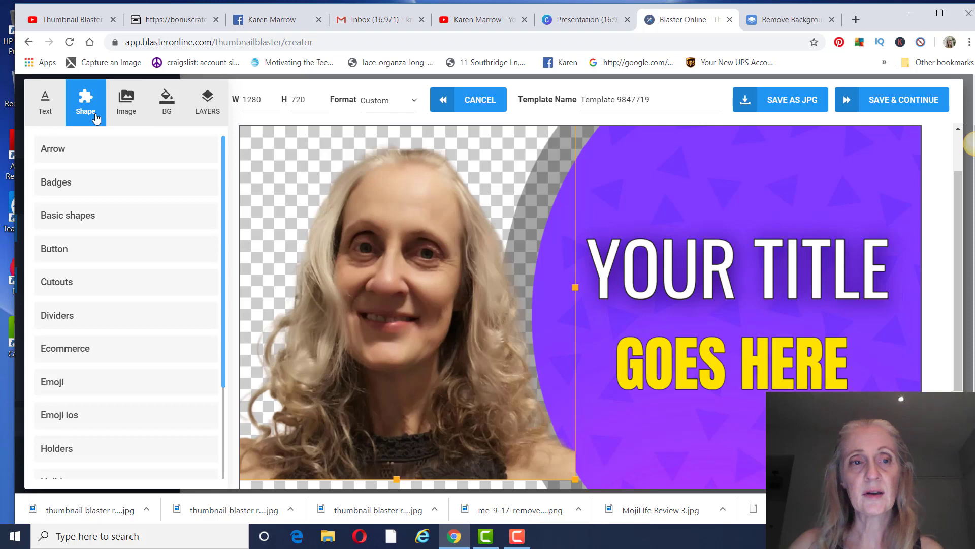
{"action": "left_click", "coordinate": [66, 150]}
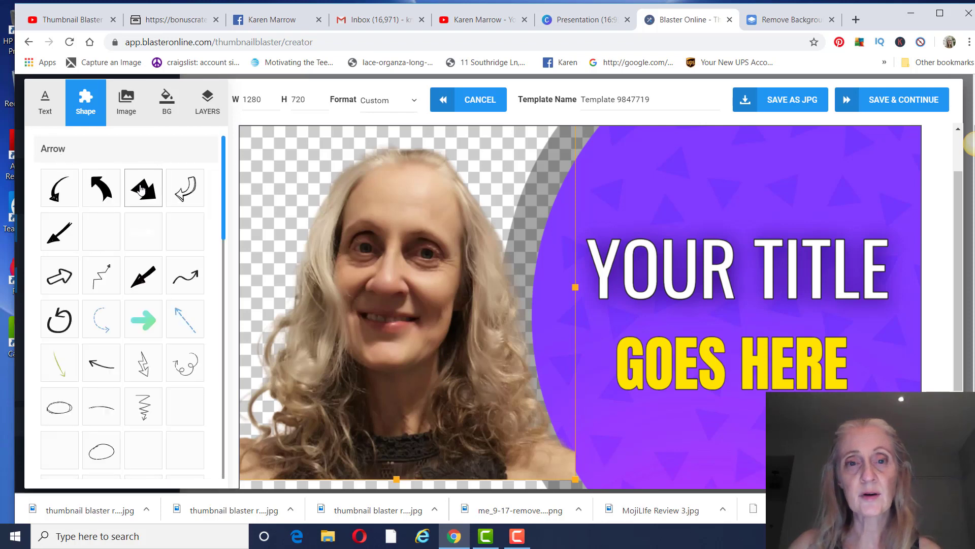
{"action": "left_click", "coordinate": [141, 189]}
- Delete the small black arrow, undoing an accidental move of the purple shape, and show background colours
{"action": "left_click", "coordinate": [566, 314]}
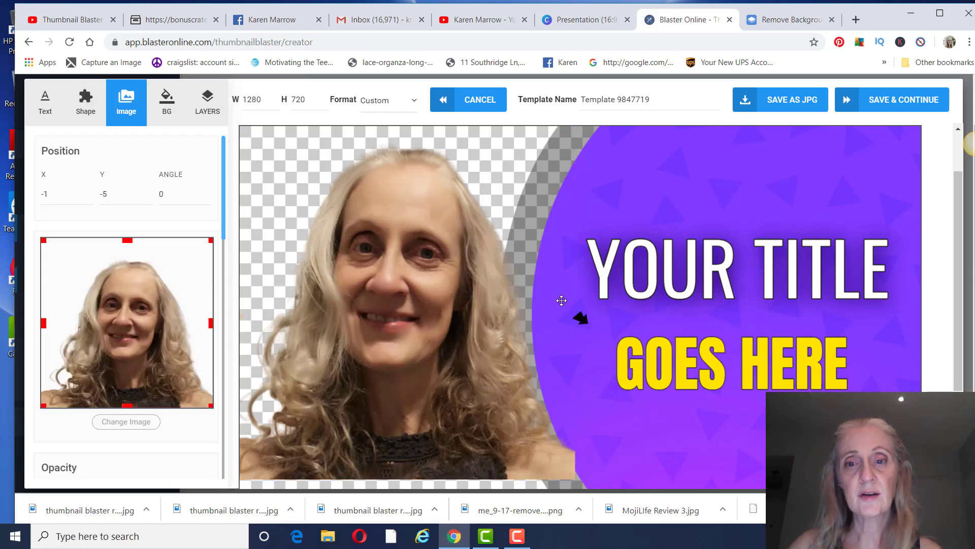
{"action": "left_click", "coordinate": [589, 318]}
{"action": "left_click_drag", "start_coordinate": [591, 320], "coordinate": [579, 318]}
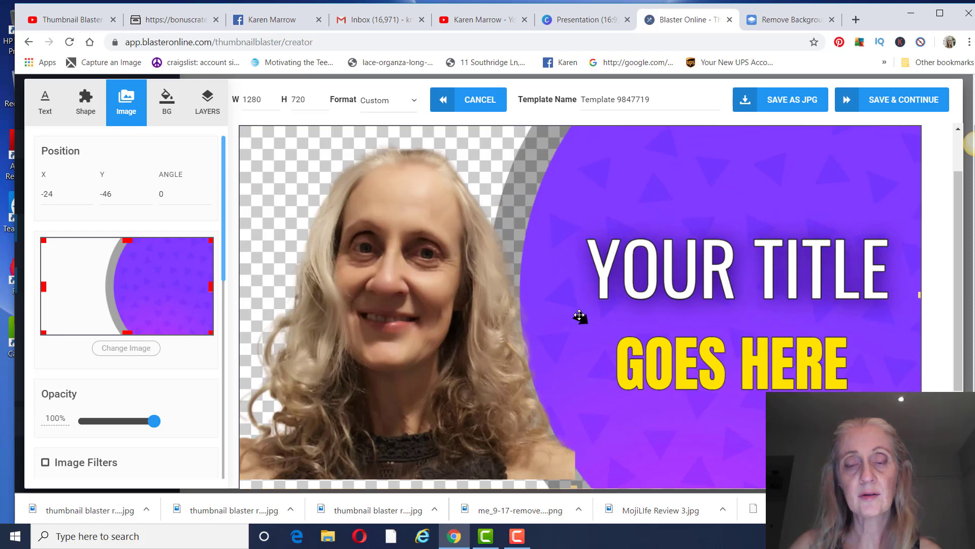
{"action": "key", "text": "ctrl+z"}
{"action": "left_click", "coordinate": [580, 318]}
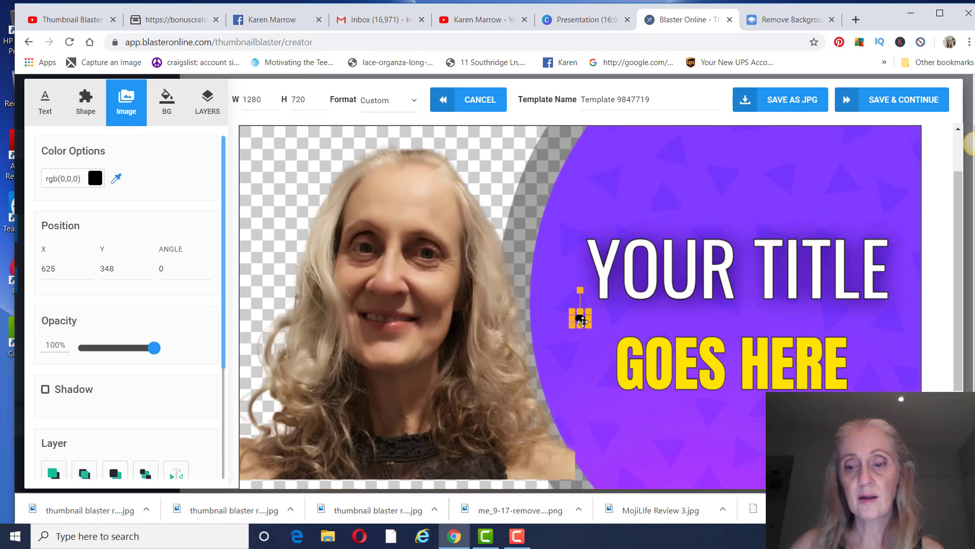
{"action": "key", "text": "Delete"}
{"action": "left_click", "coordinate": [167, 102]}
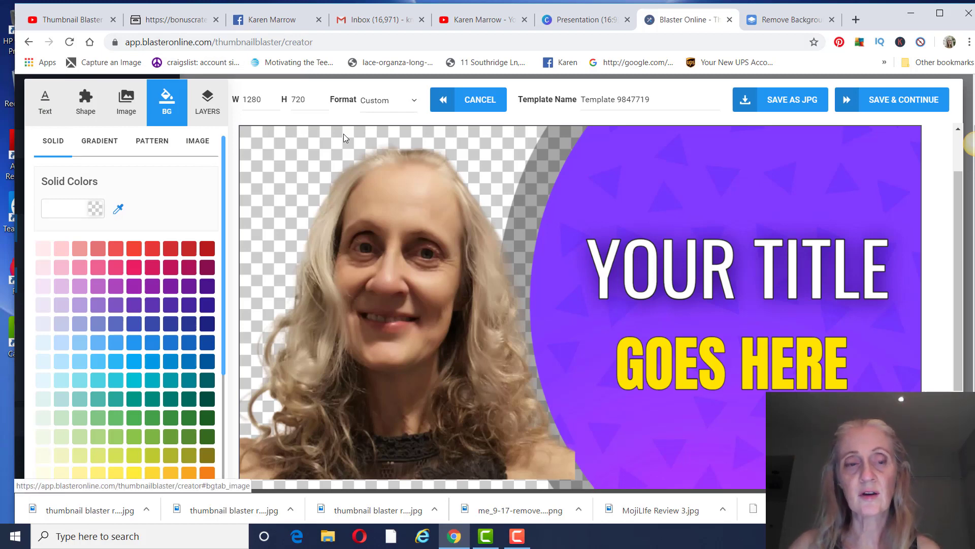
- Fill the thumbnail background with light blue #03a9f4 and show the layers list
{"action": "left_click", "coordinate": [133, 366]}
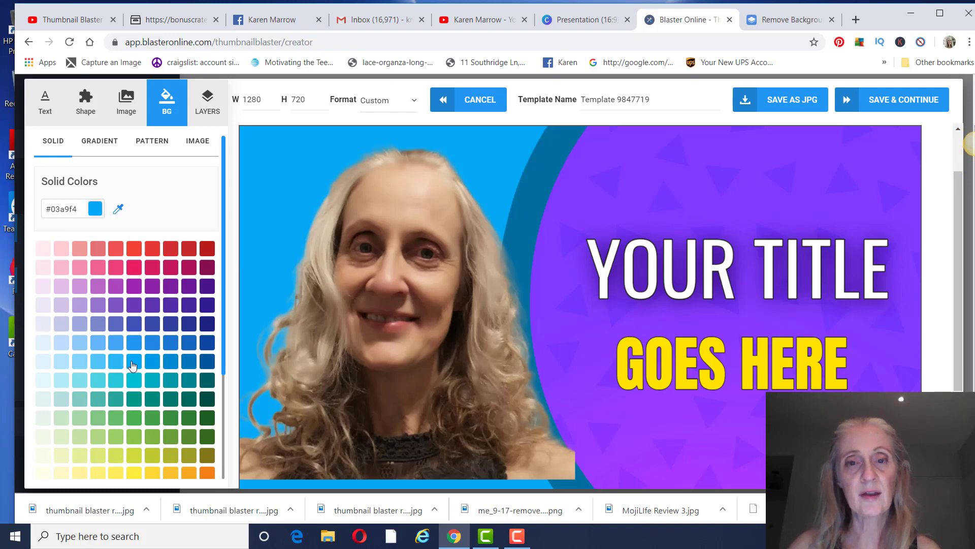
{"action": "left_click", "coordinate": [206, 104]}
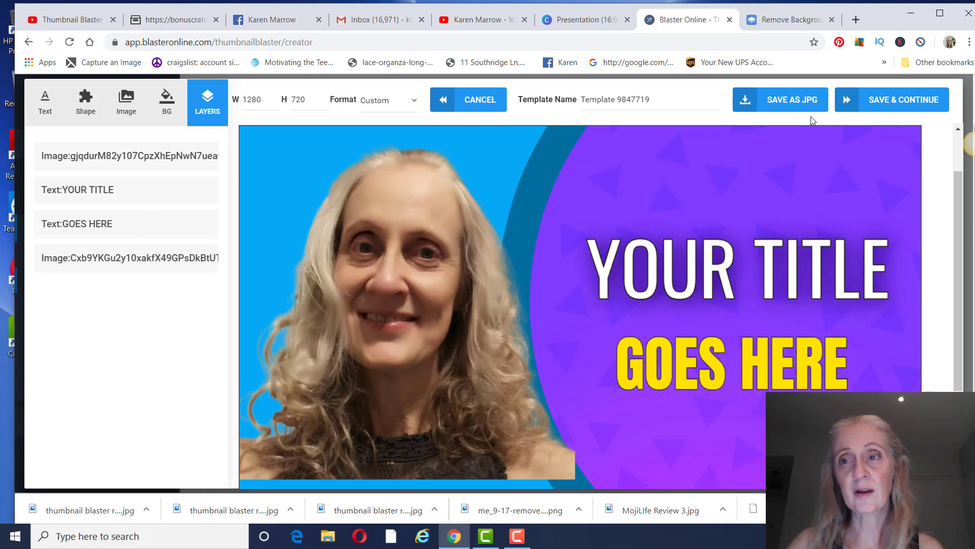
- Save the thumbnail, continue to Save & Publish, and scroll down to its finished preview
{"action": "left_click", "coordinate": [866, 99]}
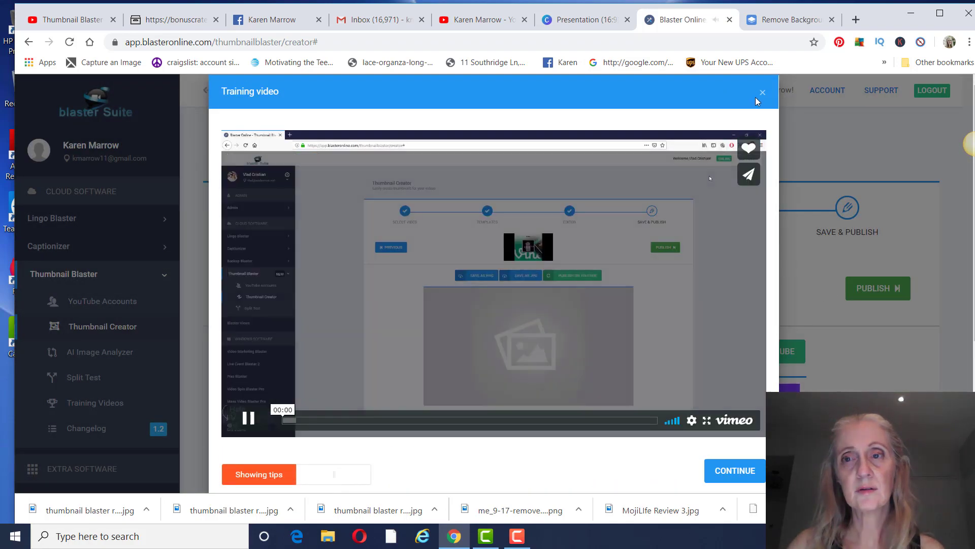
{"action": "left_click", "coordinate": [762, 93]}
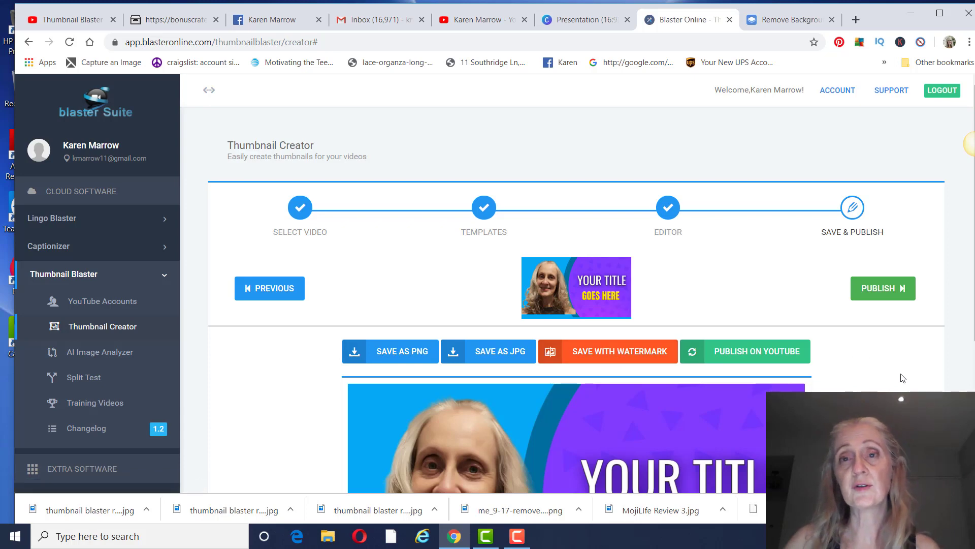
{"action": "scroll", "coordinate": [903, 378], "scroll_direction": "down", "scroll_amount": 1}
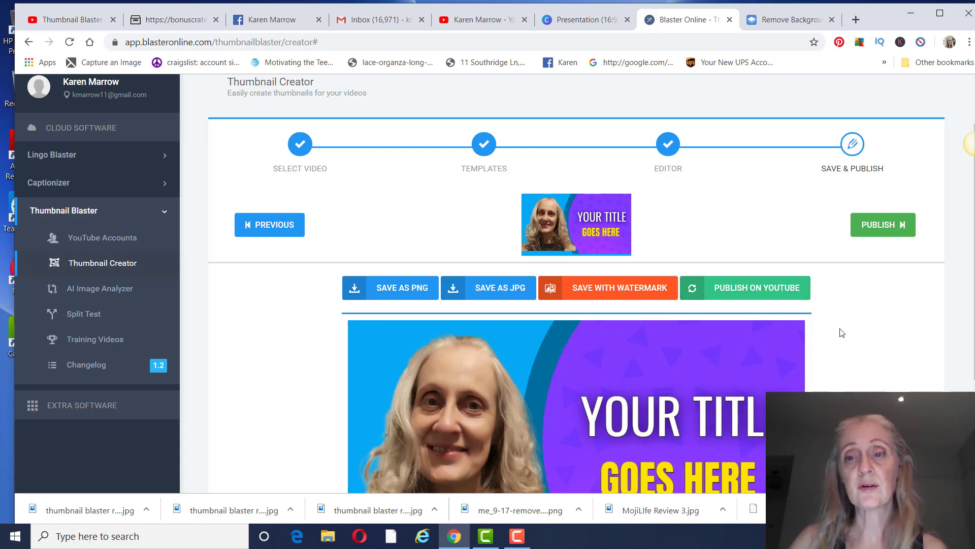
{"action": "scroll", "coordinate": [842, 333], "scroll_direction": "down", "scroll_amount": 1}
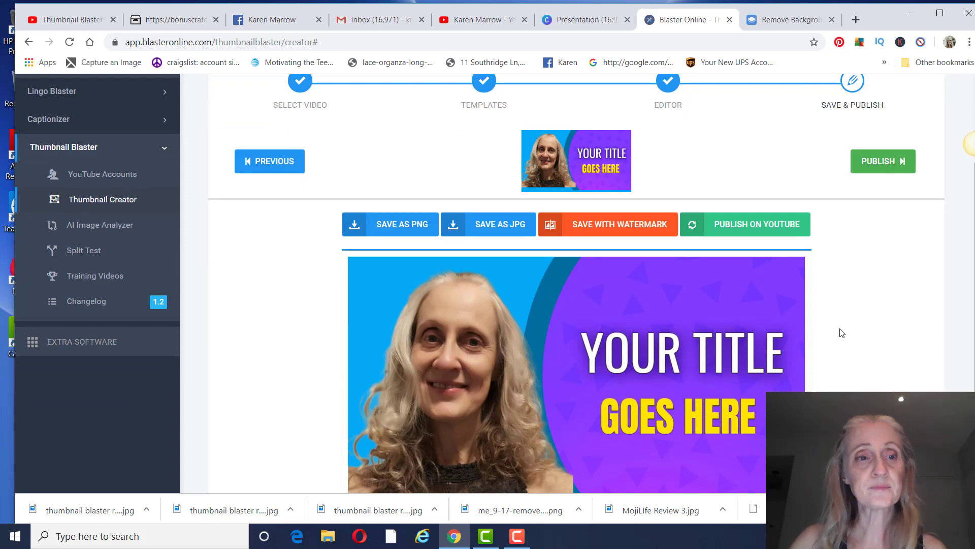
- Open AI Image Analyzer, close its upload dialog, and review the 100% safe ratings and recommendation
{"action": "left_click", "coordinate": [87, 228]}
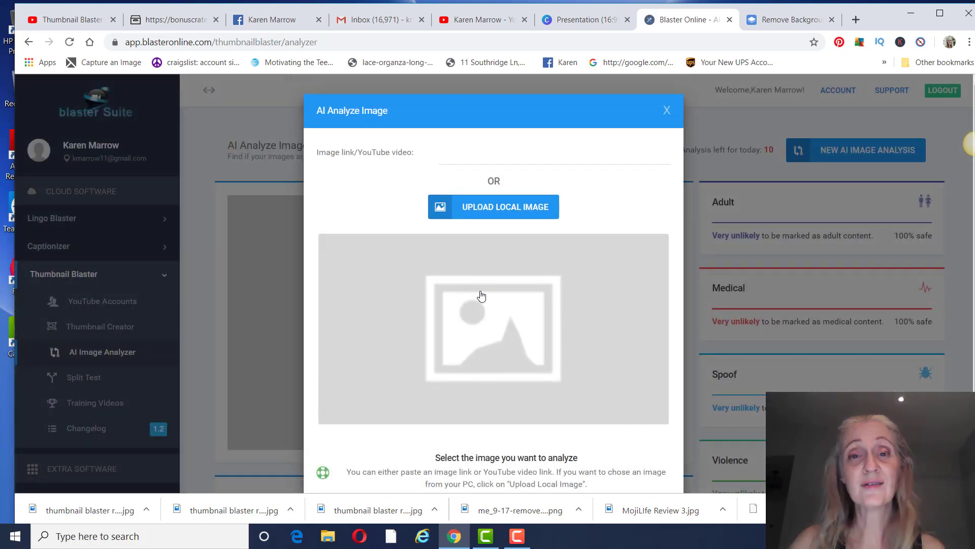
{"action": "left_click", "coordinate": [667, 110]}
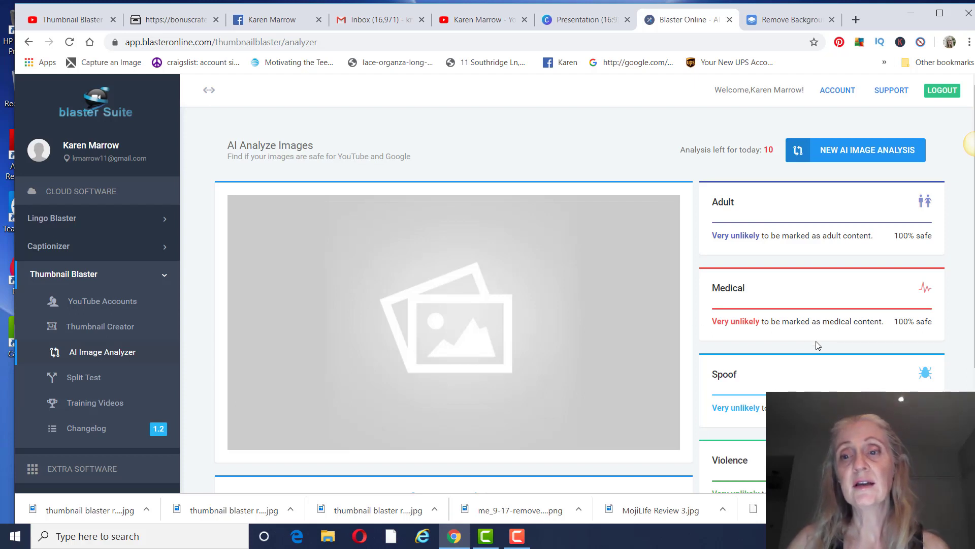
{"action": "scroll", "coordinate": [818, 345], "scroll_direction": "down", "scroll_amount": 3}
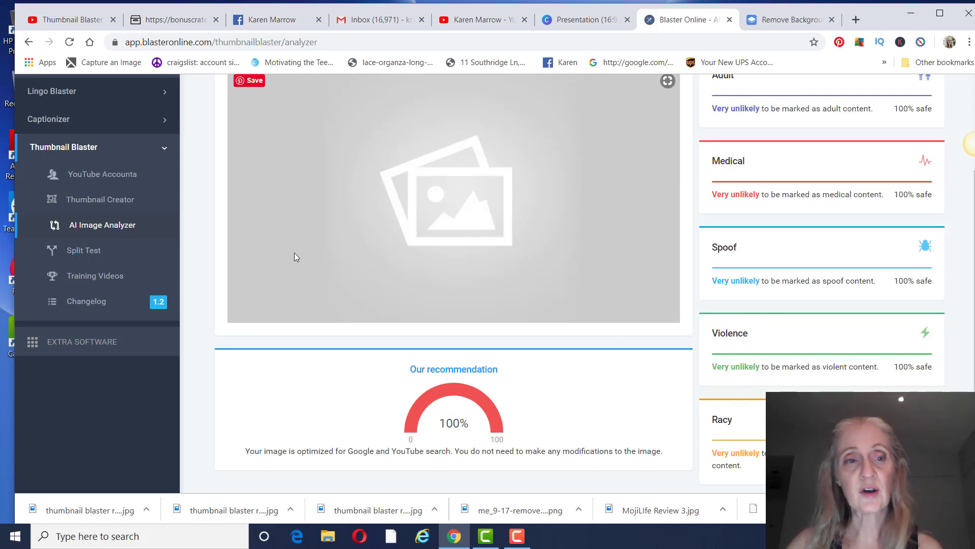
- Go to the Split Test page and dismiss its training video, revealing an empty test table
{"action": "left_click", "coordinate": [85, 250]}
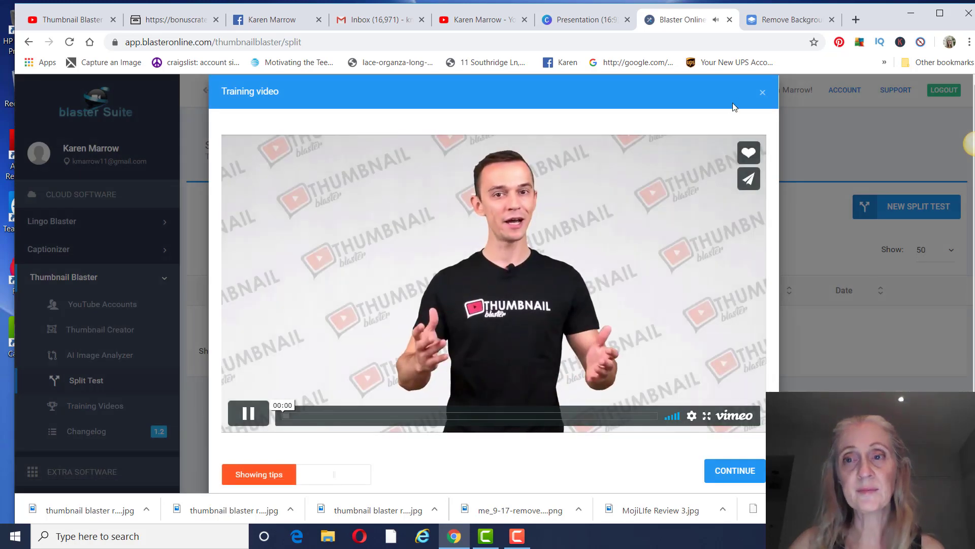
{"action": "left_click", "coordinate": [762, 91]}
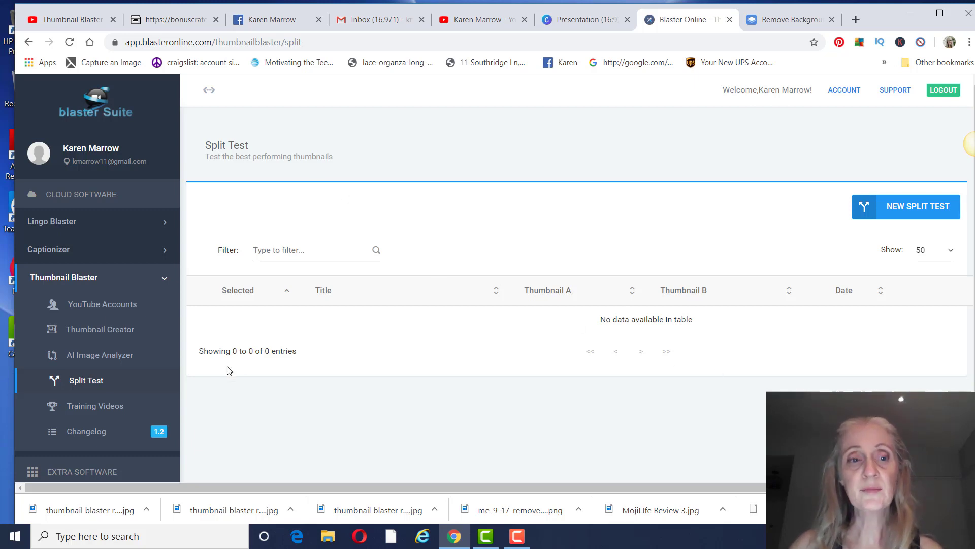
- Go to the Training Videos page and open the New Features Webinar in a new tab
{"action": "scroll", "coordinate": [124, 355], "scroll_direction": "down", "scroll_amount": 1}
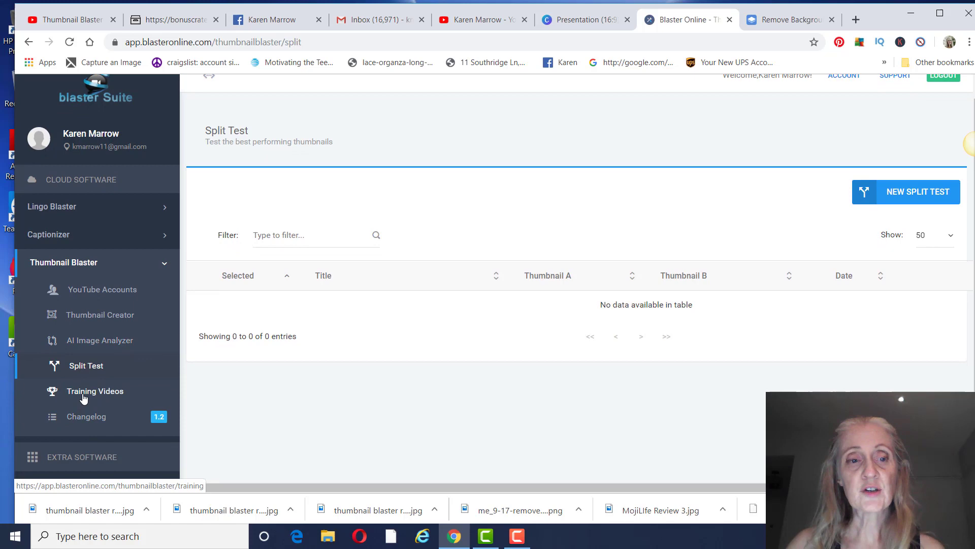
{"action": "left_click", "coordinate": [84, 399]}
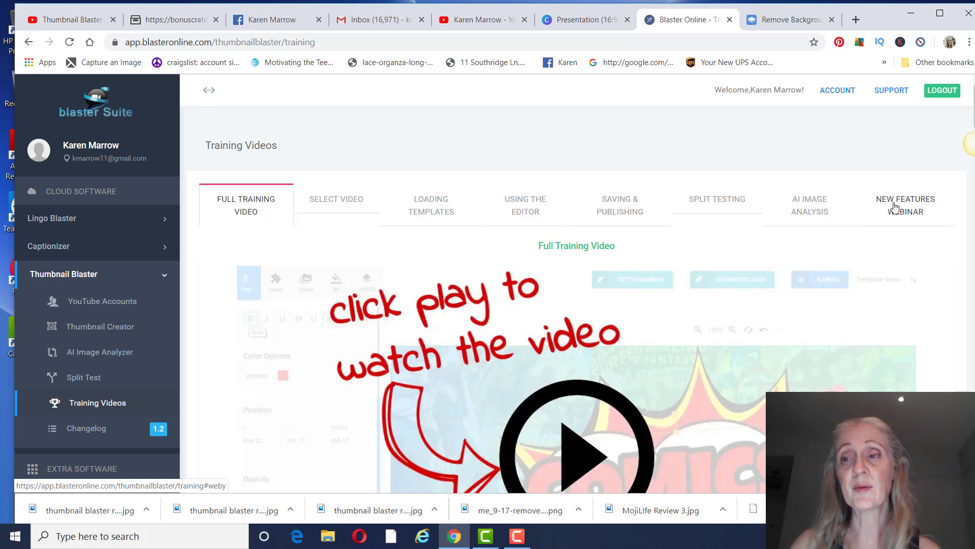
{"action": "right_click", "coordinate": [905, 217]}
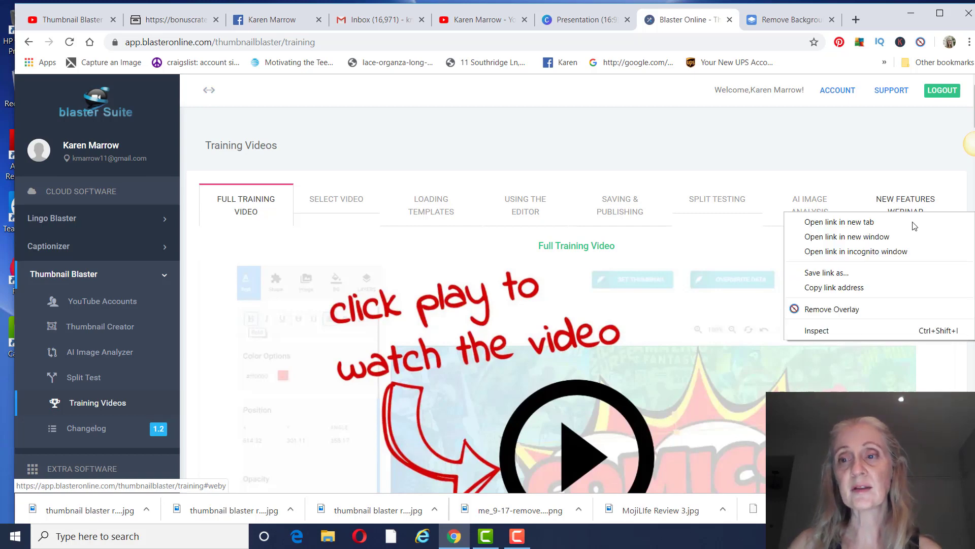
{"action": "left_click", "coordinate": [870, 222]}
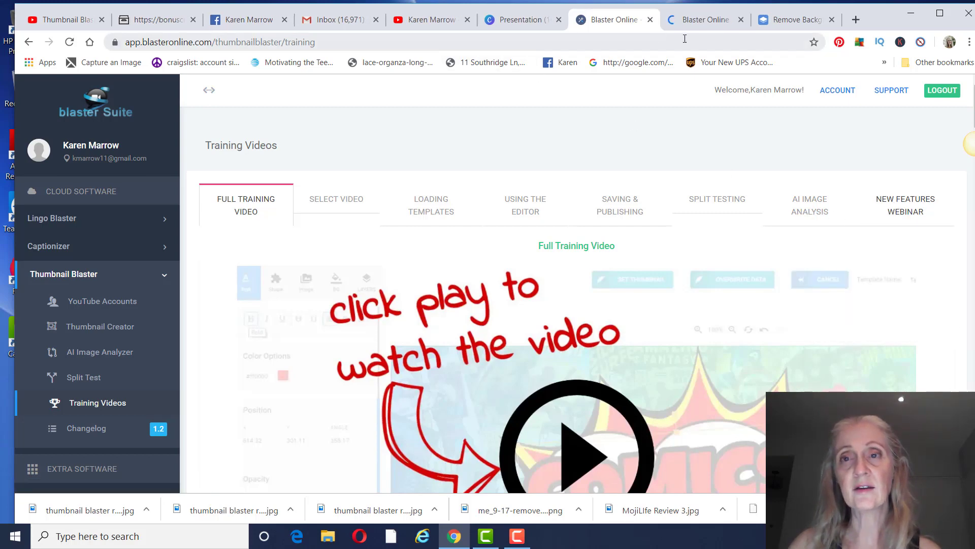
{"action": "left_click", "coordinate": [709, 20]}
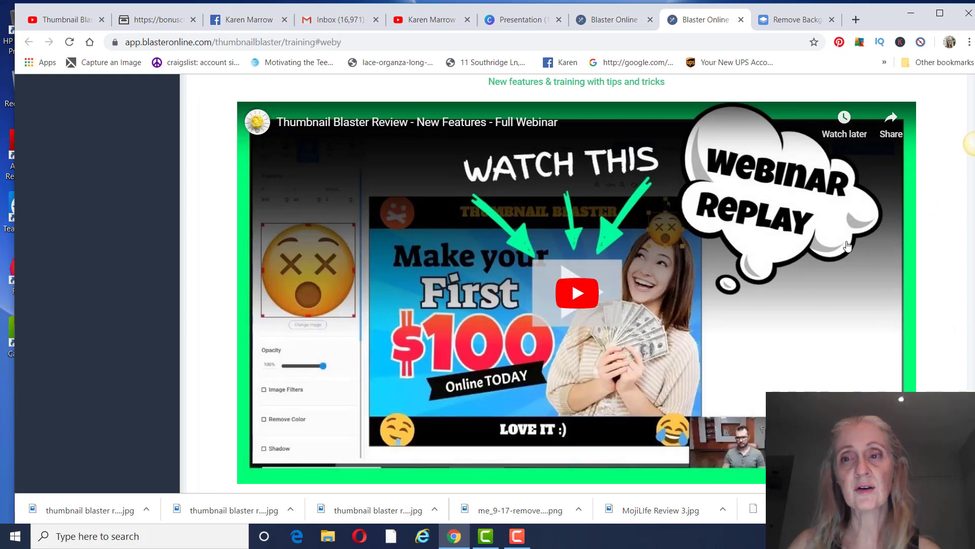
- Play and pause the webinar replay, then return to the Training Videos page
{"action": "scroll", "coordinate": [457, 330], "scroll_direction": "down", "scroll_amount": 2}
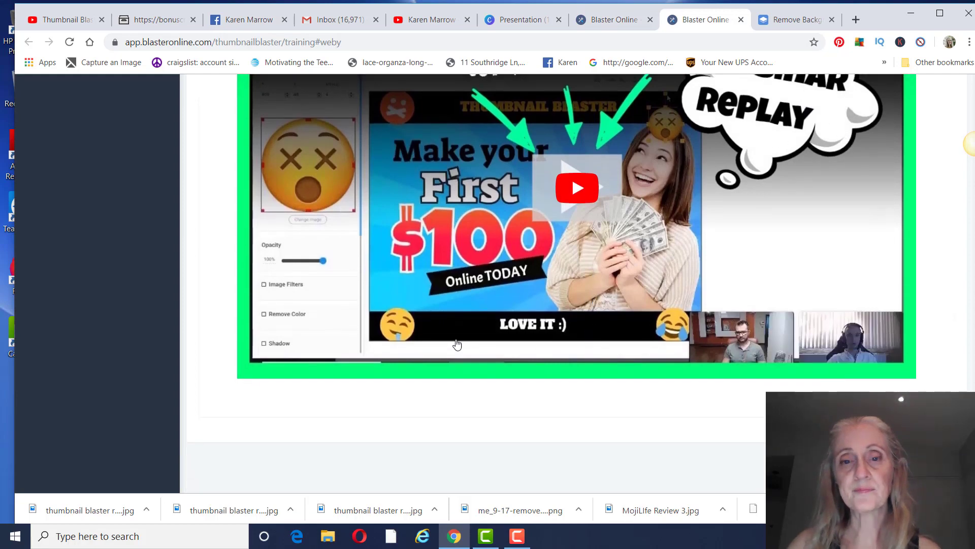
{"action": "left_click", "coordinate": [440, 309]}
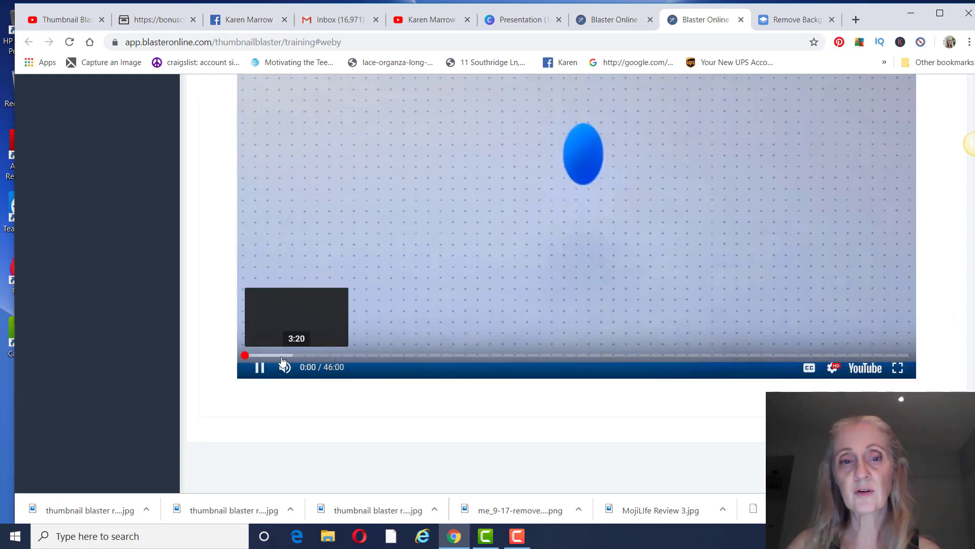
{"action": "left_click", "coordinate": [259, 368]}
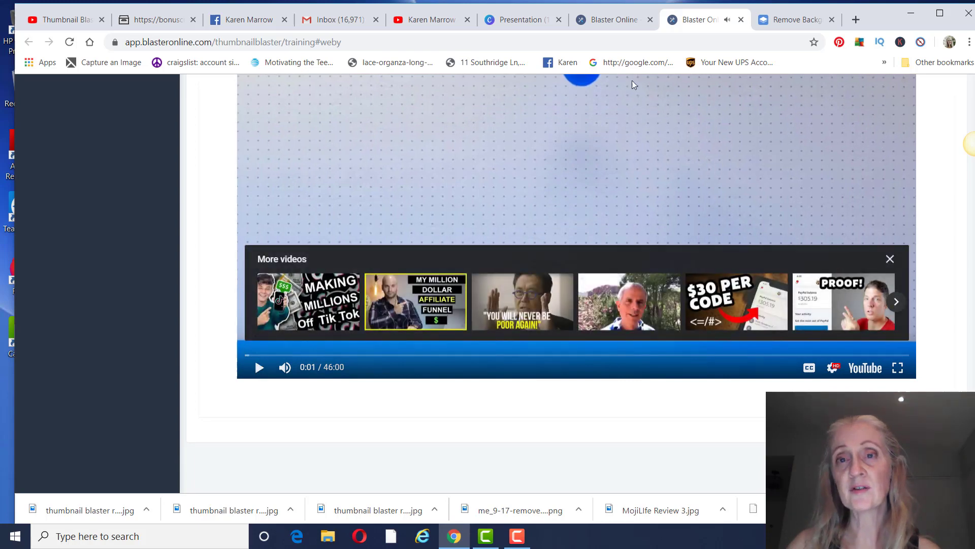
{"action": "left_click", "coordinate": [614, 19]}
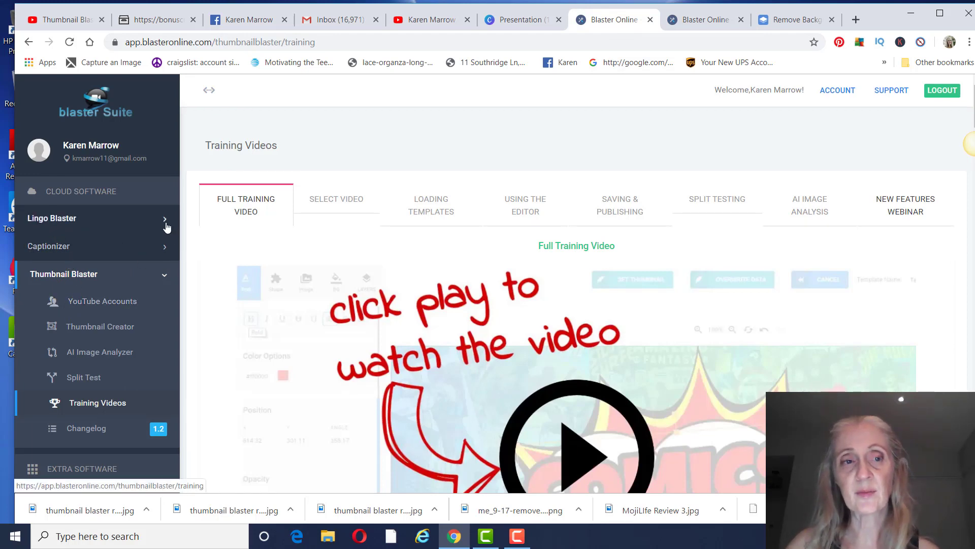
- Expand Captionizer, open Lingo Blaster's YouTube Accounts page via the suite logo, and expand Thumbnail Blaster
{"action": "left_click", "coordinate": [165, 249]}
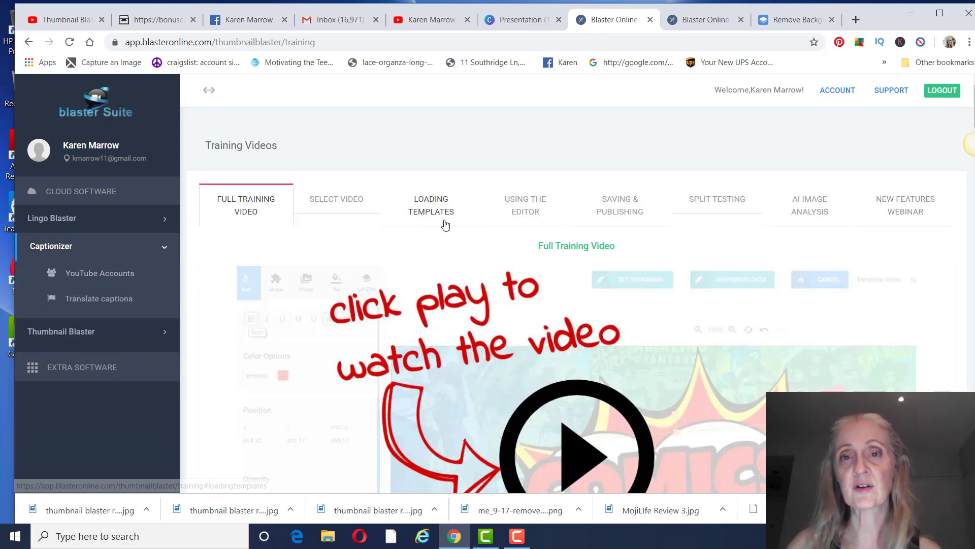
{"action": "left_click", "coordinate": [85, 119]}
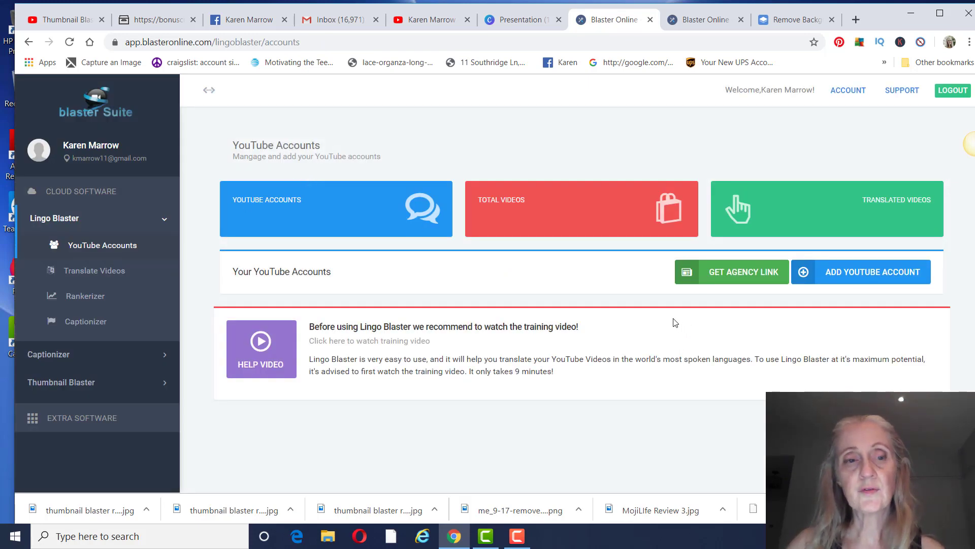
{"action": "left_click", "coordinate": [59, 384]}
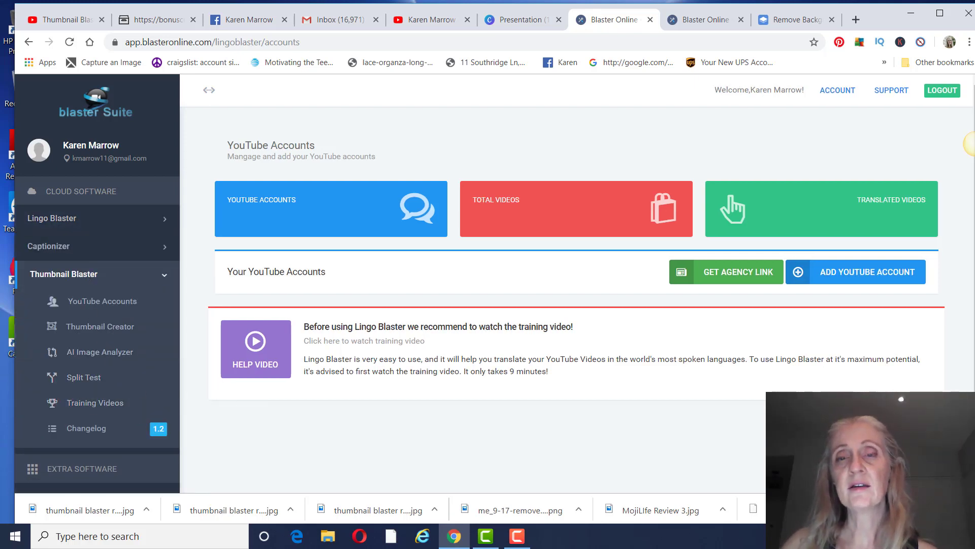
- Switch to the Thumbnail Blaster Review deck and scroll down to the 'Pros:' slide
{"action": "left_click", "coordinate": [509, 21]}
{"action": "scroll", "coordinate": [922, 274], "scroll_direction": "down", "scroll_amount": 6}
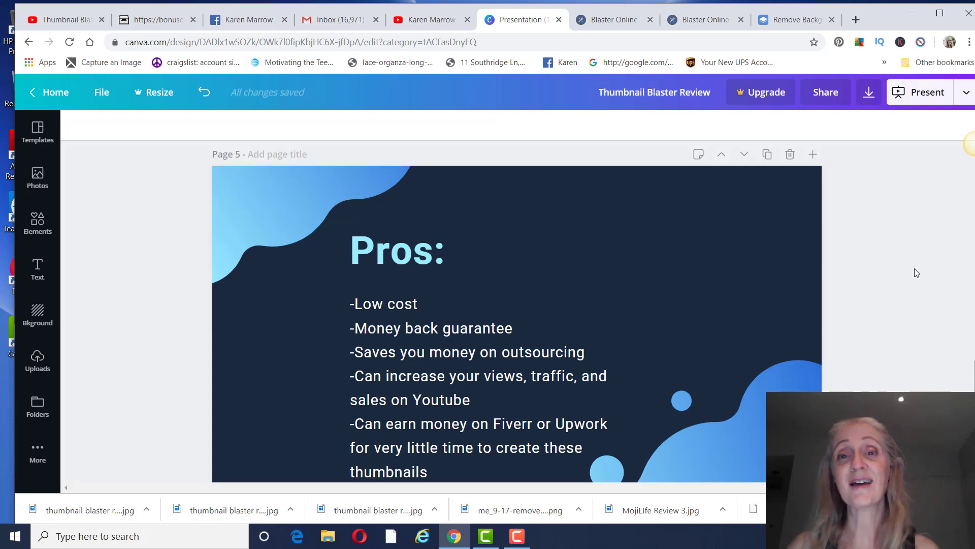
{"action": "scroll", "coordinate": [916, 270], "scroll_direction": "down", "scroll_amount": 1}
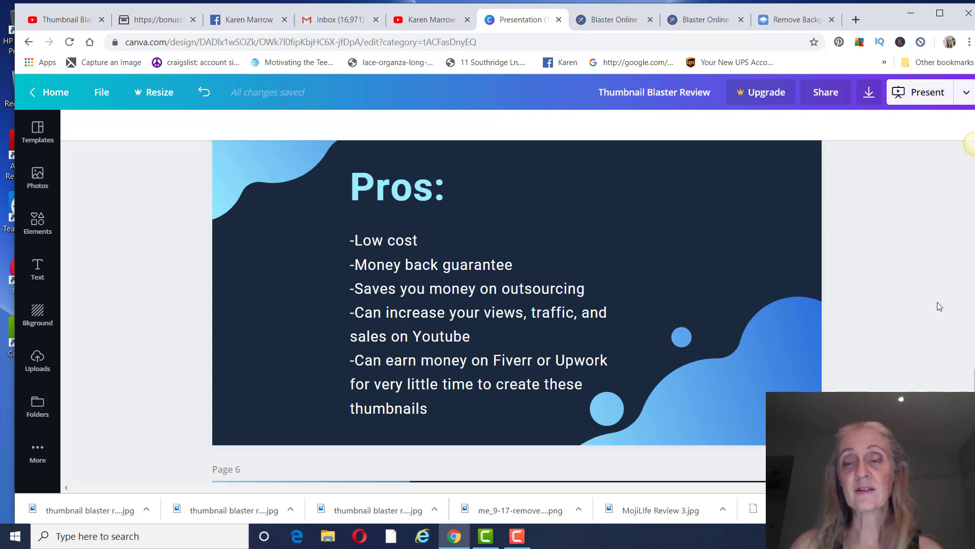
- Scroll the deck down to the 'Cons:' slide listing the two drawbacks
{"action": "scroll", "coordinate": [895, 274], "scroll_direction": "down", "scroll_amount": 4}
{"action": "scroll", "coordinate": [882, 260], "scroll_direction": "down", "scroll_amount": 2}
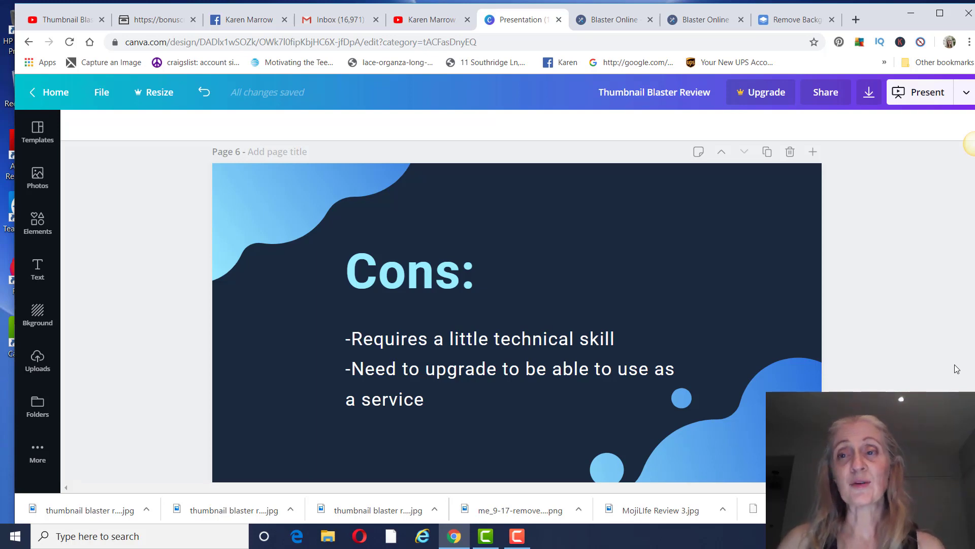
- Switch to the YouTube channel's Videos page showing the recent review uploads
{"action": "left_click", "coordinate": [429, 20]}
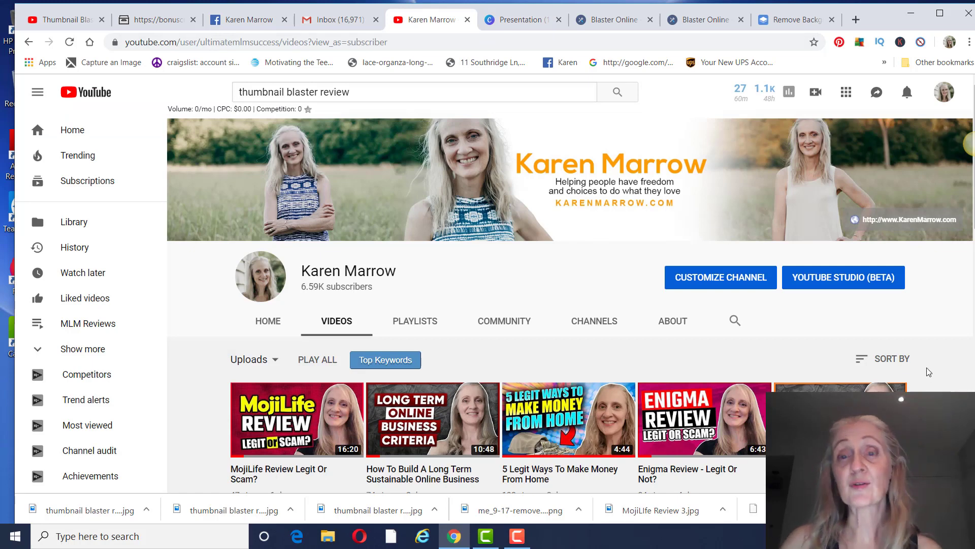